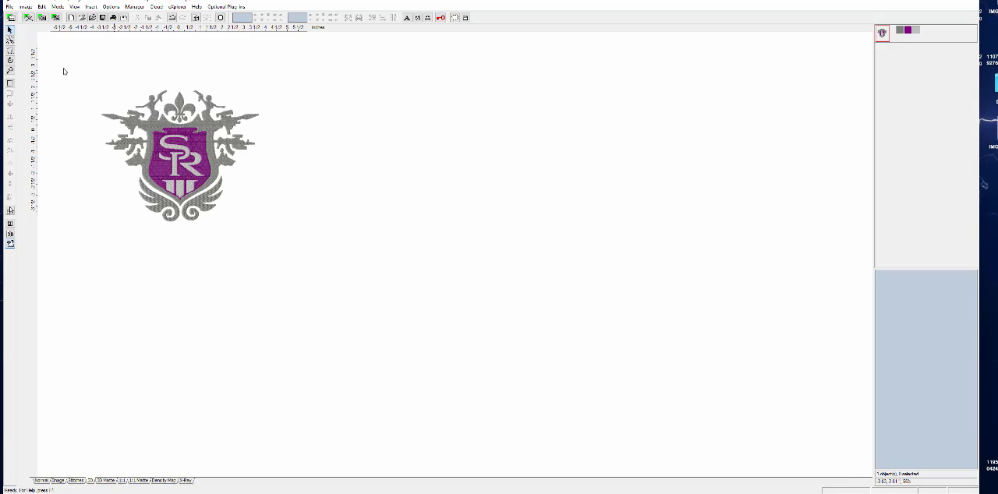
- Enlarge the crest design proportionally to about 11.7 × 9.7 inches
click(115, 61)
click(162, 100)
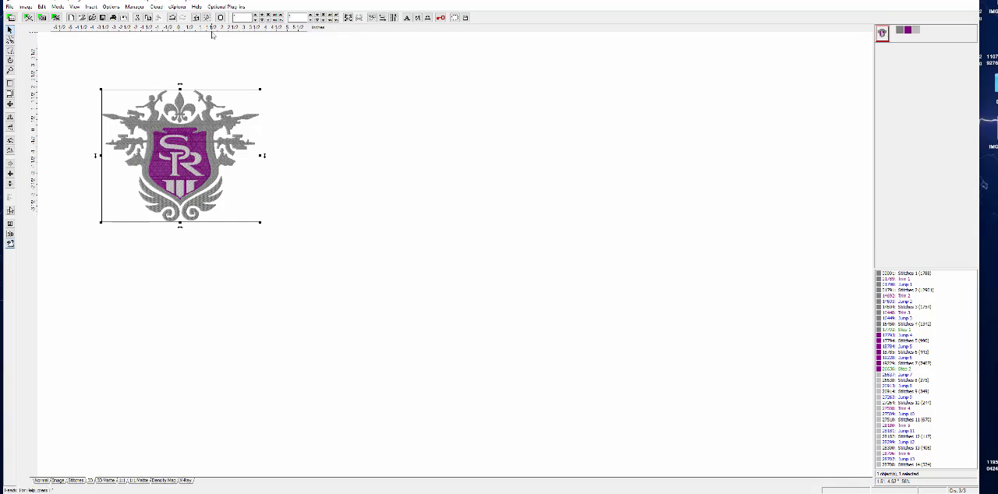
click(10, 71)
click(206, 150)
click(220, 158)
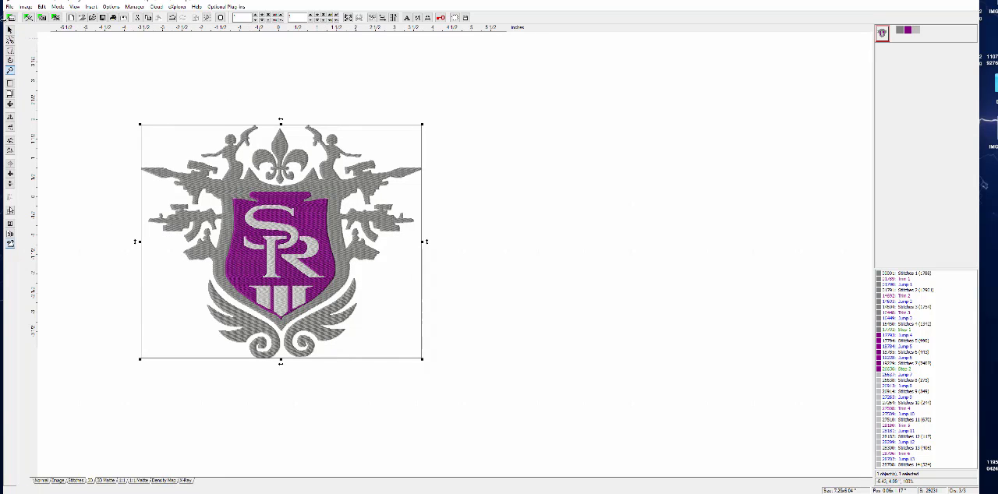
click(11, 31)
drag(419, 358, 626, 493)
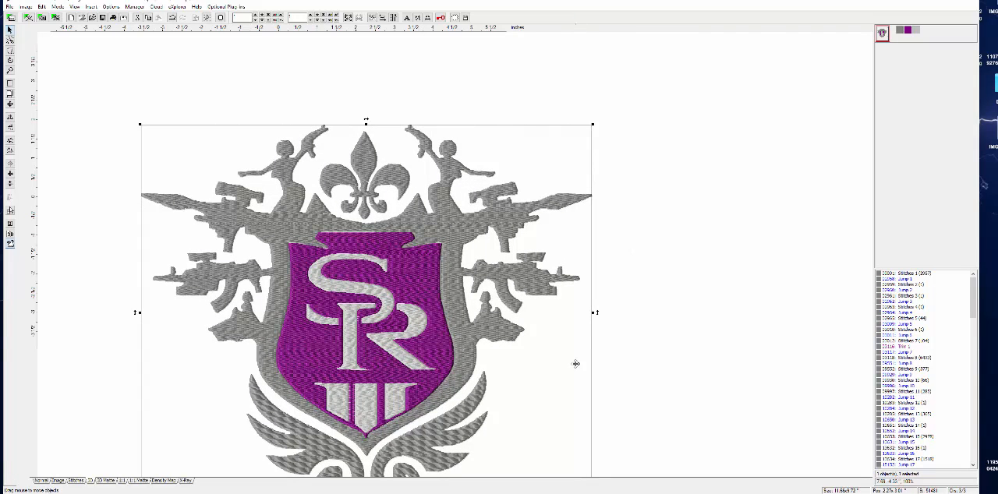
- Examine the enlarged crest's stitch density in the Density Map and X-Ray views, and return to the 3D view
click(637, 361)
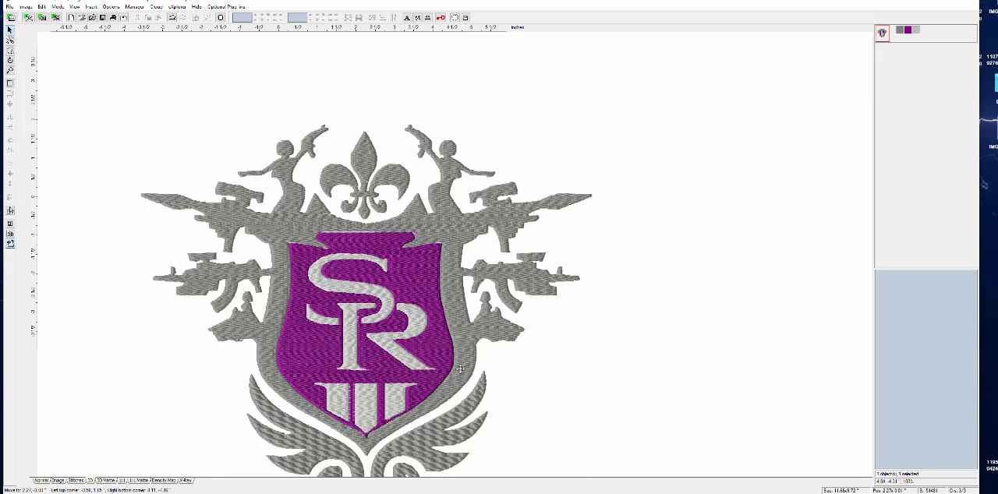
click(503, 386)
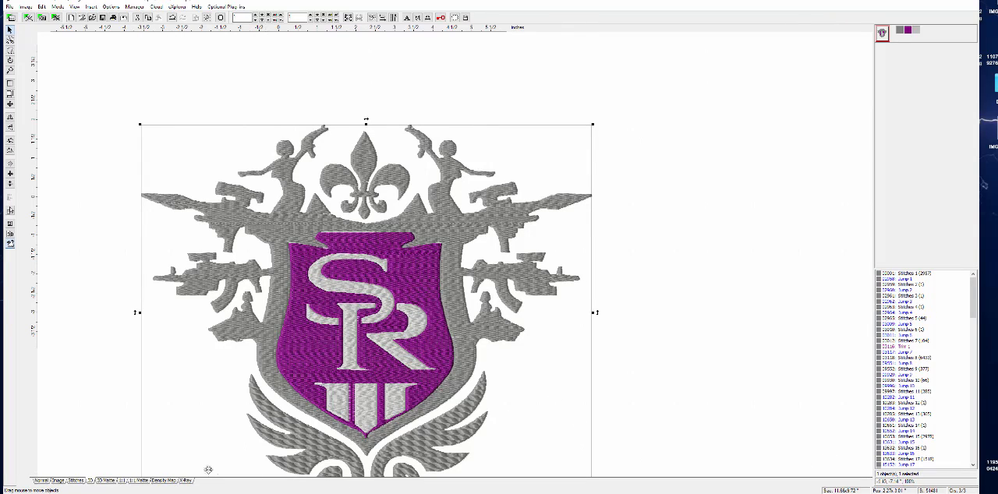
click(163, 480)
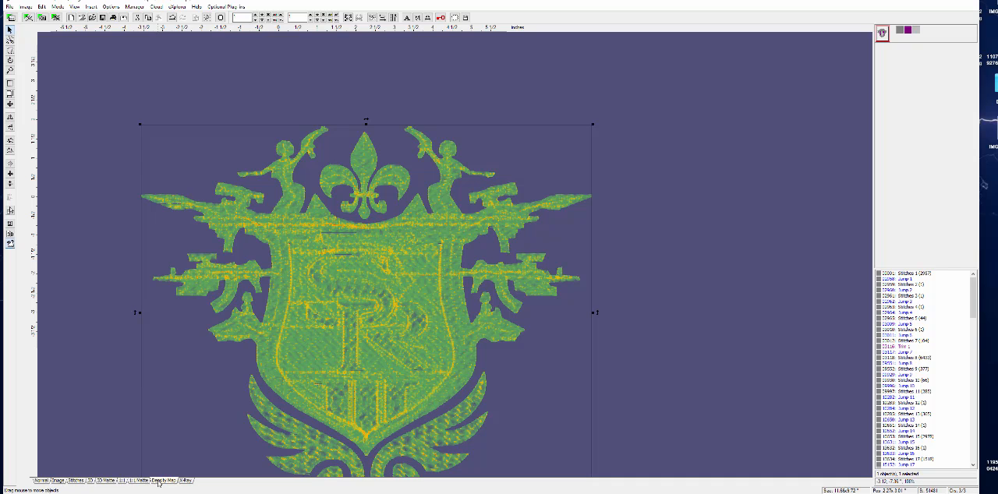
click(184, 481)
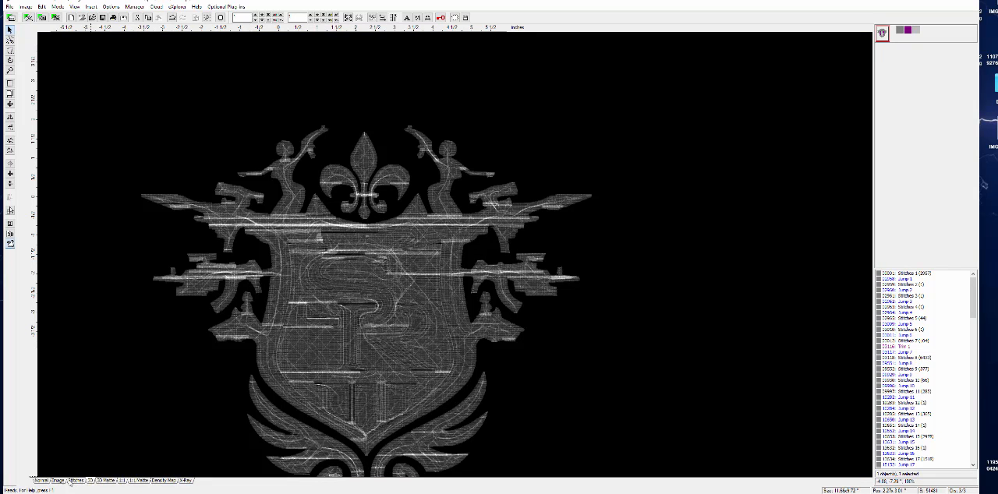
click(50, 481)
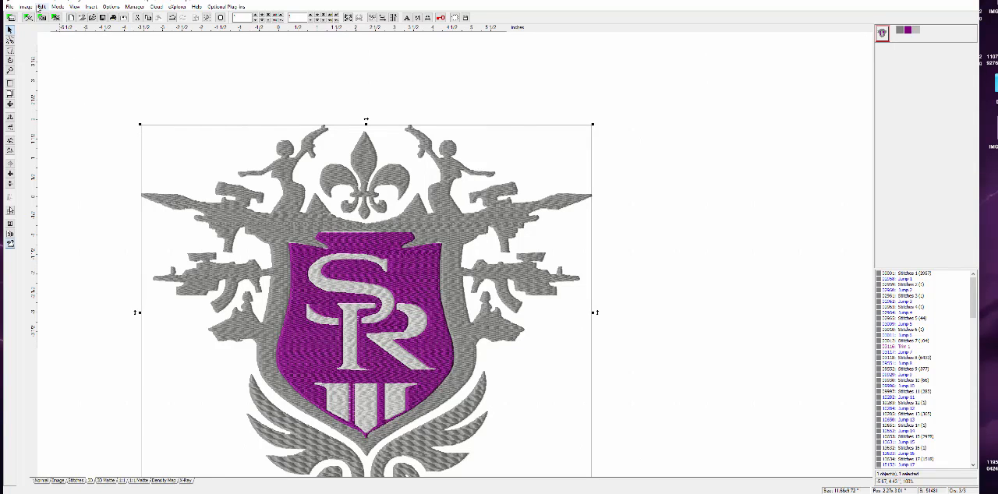
- Undo the crest's enlargement and shrink it proportionally to about 0.93 × 0.77 inches
click(41, 6)
click(45, 16)
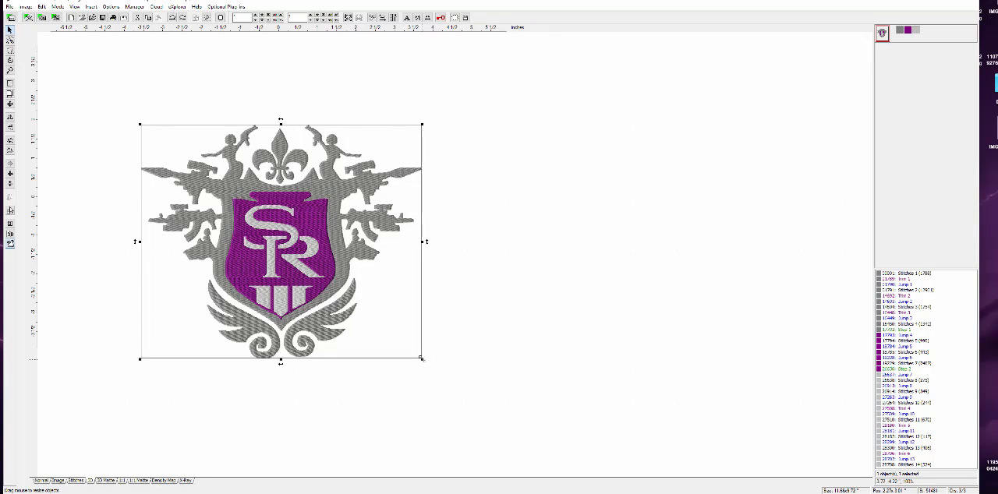
drag(421, 359, 407, 347)
drag(365, 307, 207, 156)
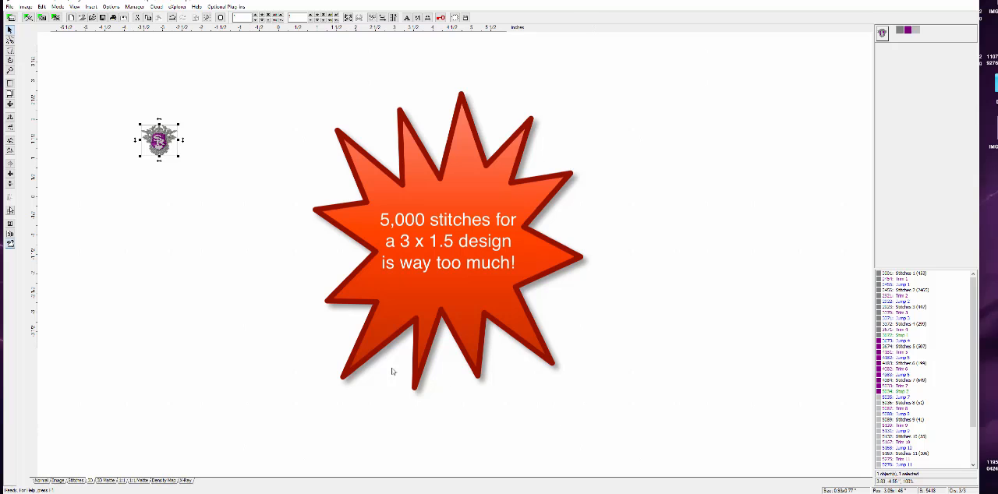
- Examine the shrunken crest up close in the 3D, Density Map, X-Ray and Stitches views
click(10, 71)
click(169, 152)
click(204, 180)
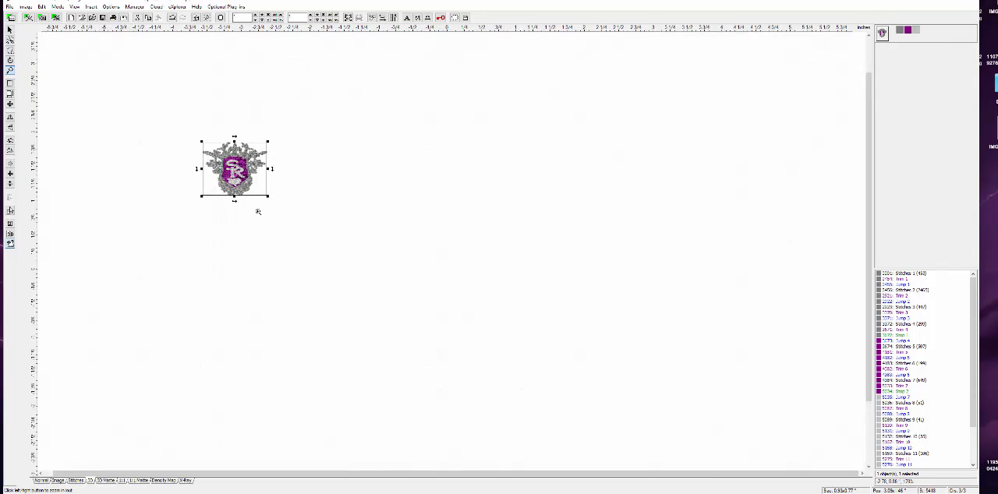
click(257, 204)
click(255, 182)
click(239, 172)
click(235, 159)
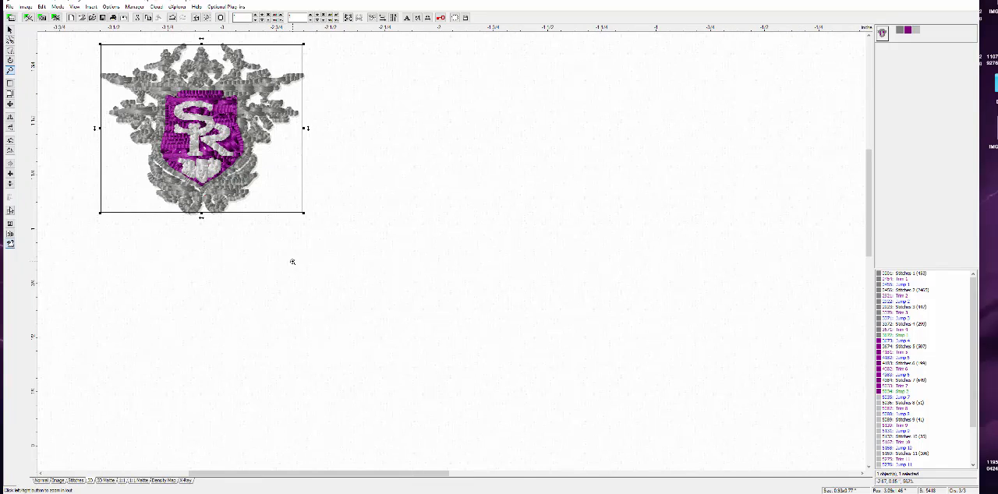
click(10, 30)
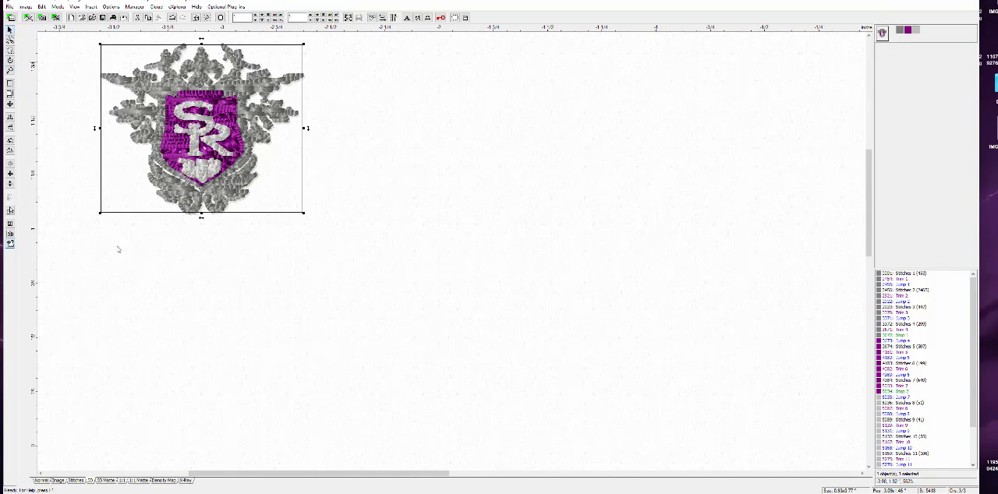
click(159, 481)
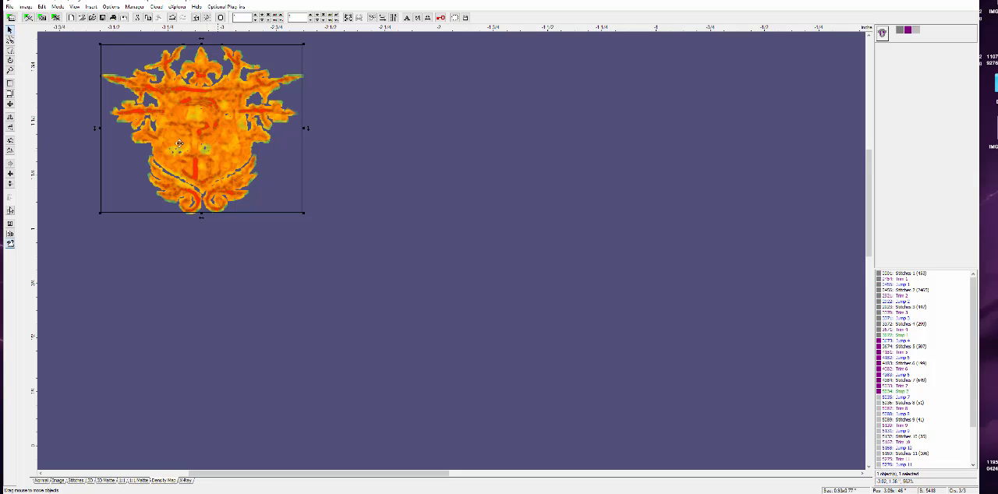
click(185, 481)
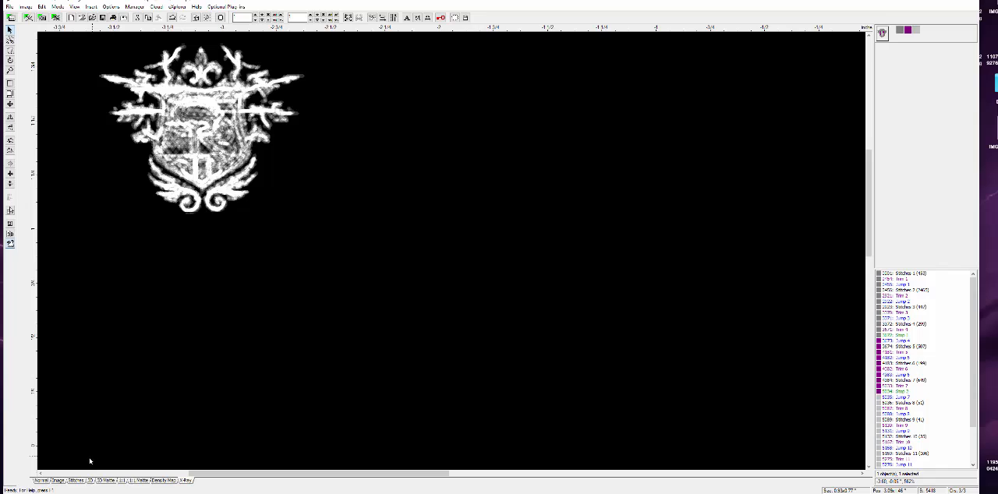
click(75, 480)
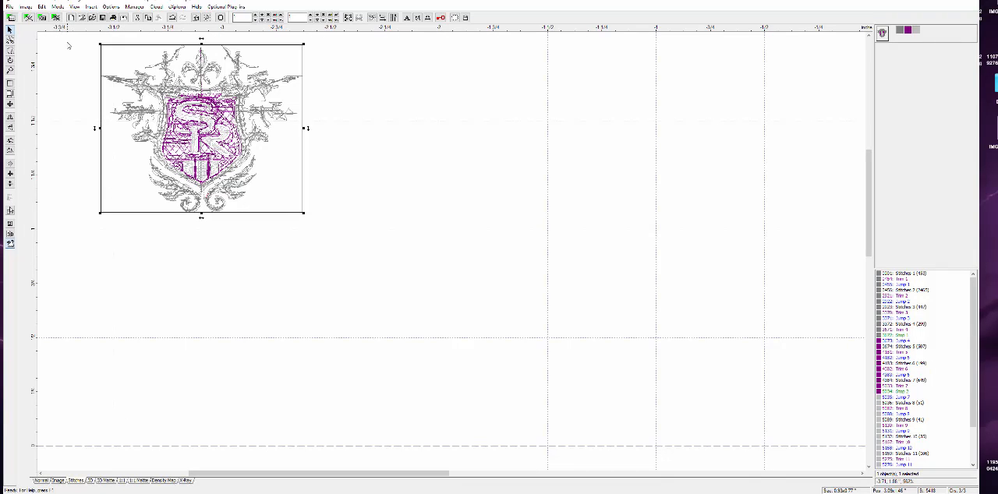
- Undo the crest's shrinking and move the full-size crest up and left so it fits inside the hoop
click(42, 6)
click(51, 16)
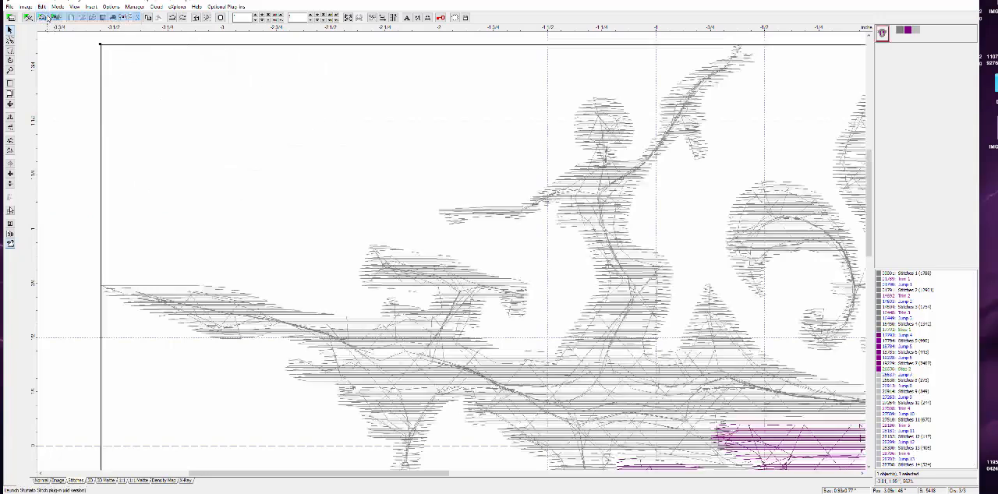
click(10, 70)
right_click(90, 190)
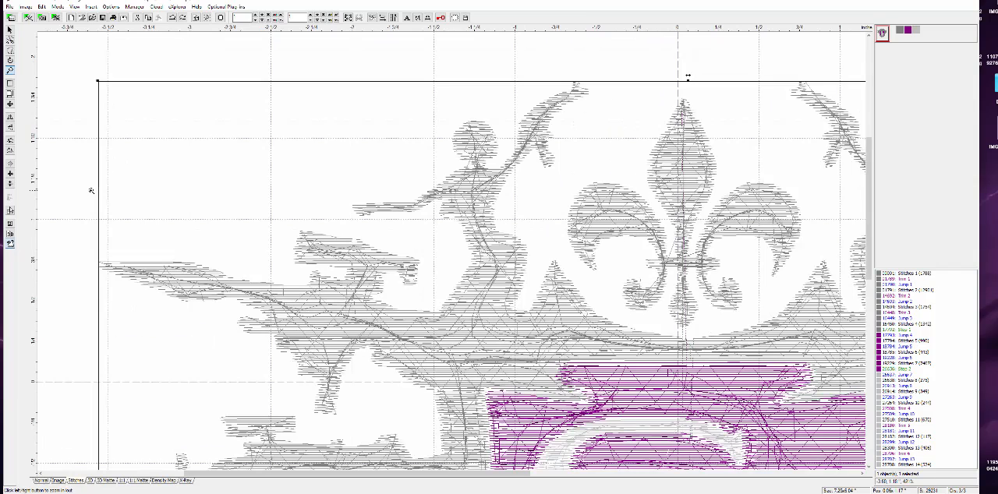
right_click(169, 207)
right_click(169, 207)
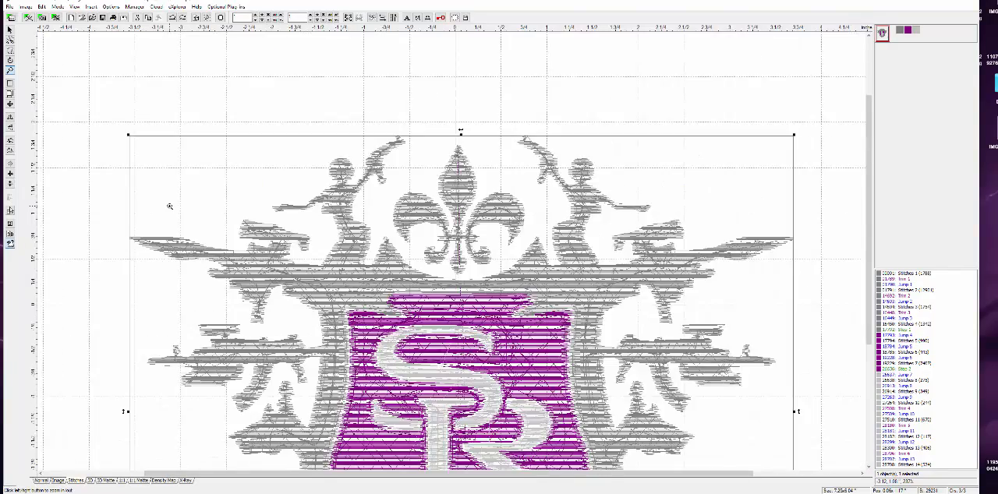
right_click(169, 205)
right_click(169, 206)
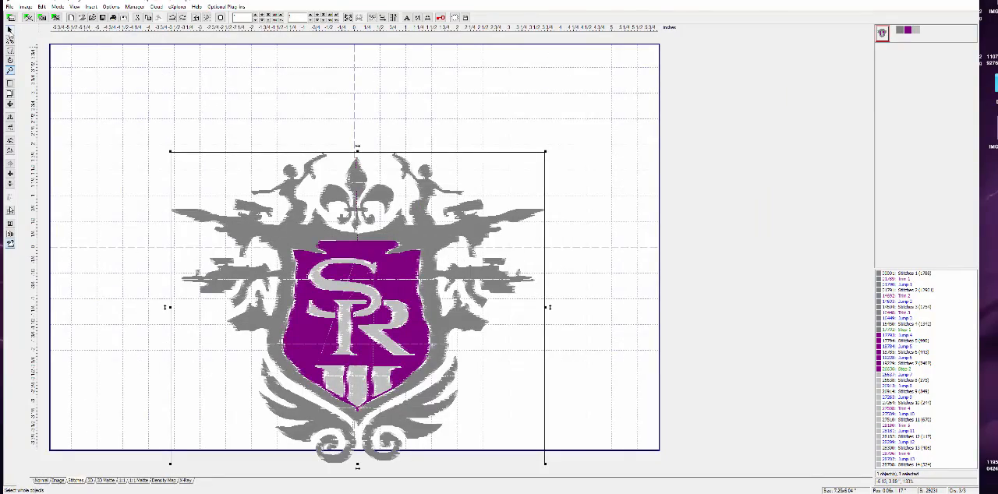
key(Escape)
drag(350, 251, 324, 225)
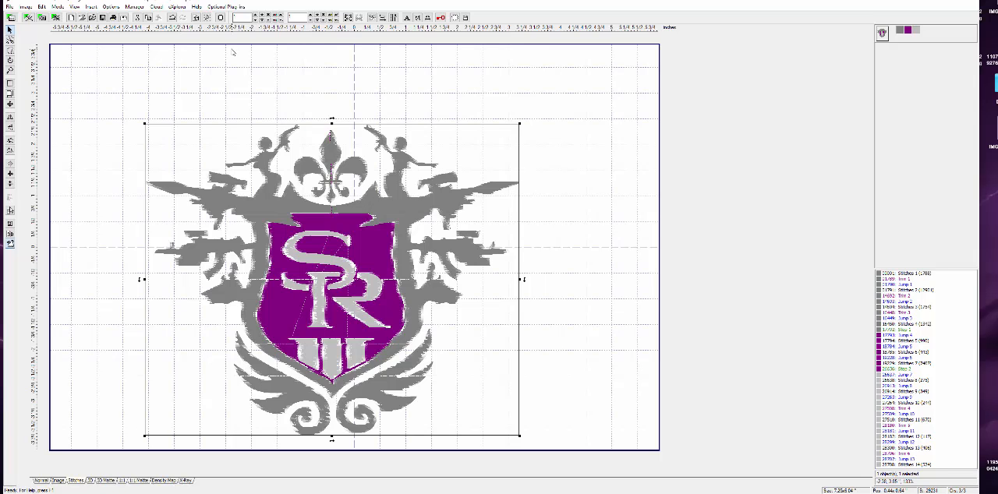
- Insert the lettering "OML Embroidery .com" and place it above the crest
click(406, 19)
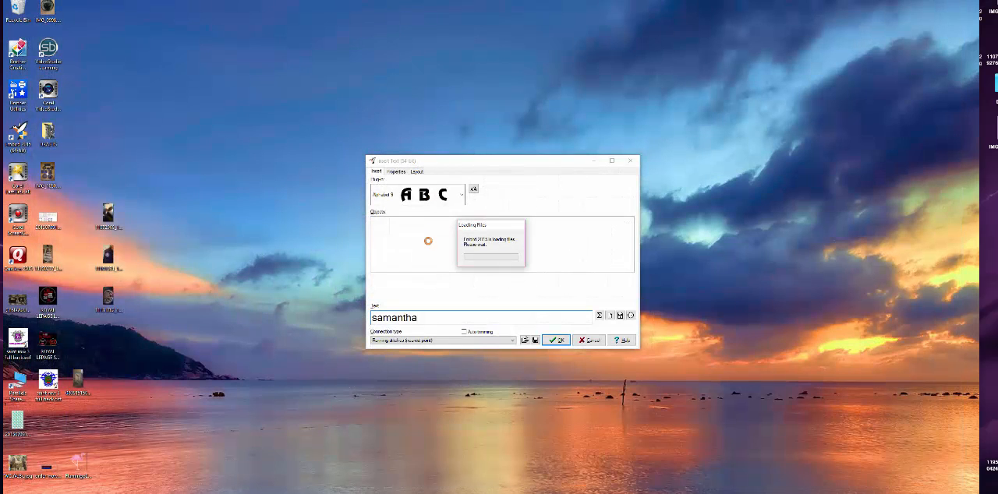
drag(435, 318, 358, 306)
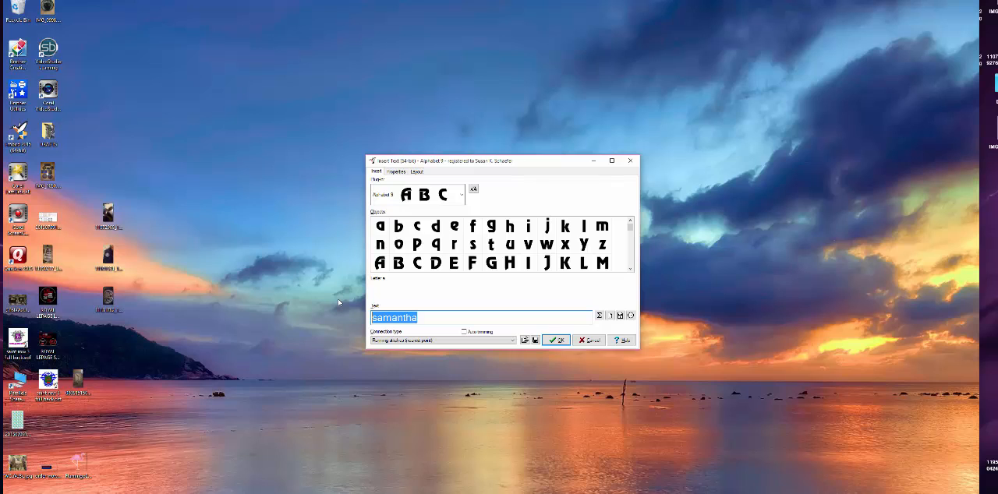
text(OML Em)
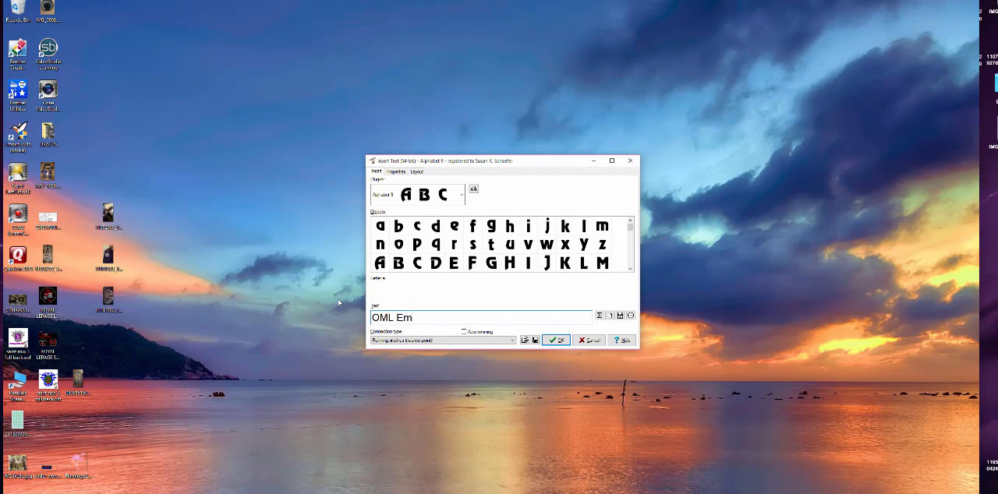
text(broidery .com)
click(569, 345)
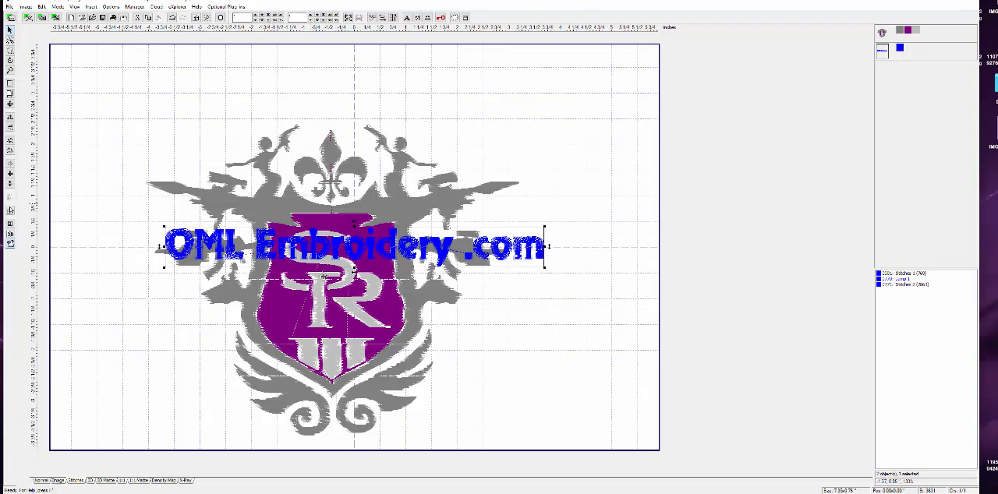
drag(354, 246, 331, 99)
click(559, 207)
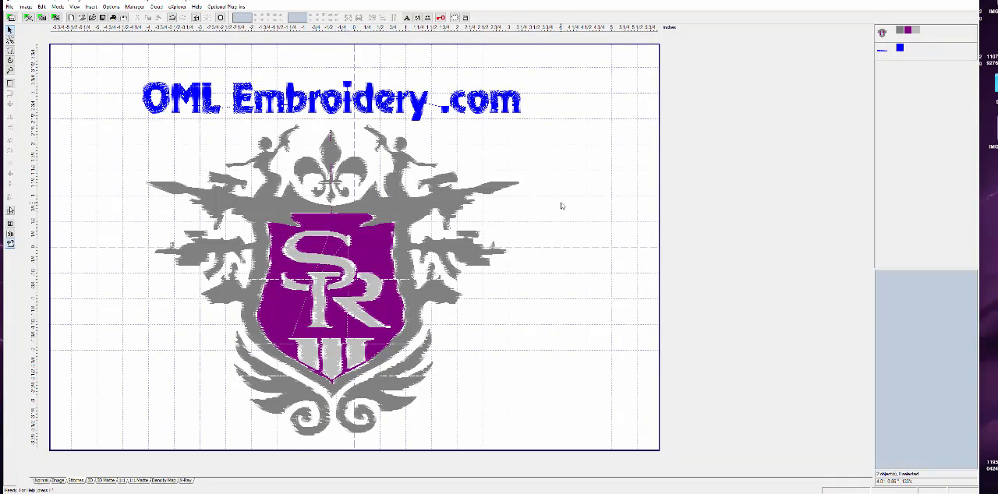
- Compare the stitch density of the lettering and crest in the Density Map and X-Ray views, ending in 3D view
click(164, 481)
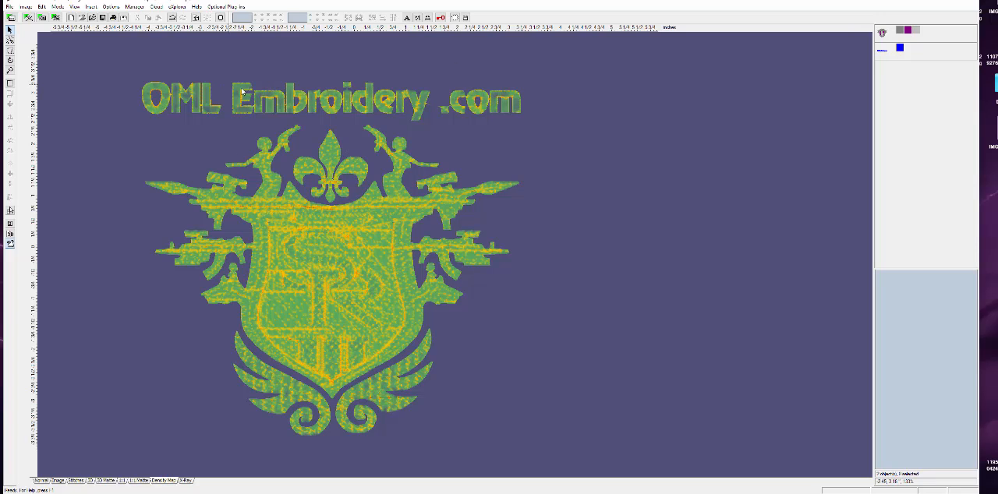
click(187, 480)
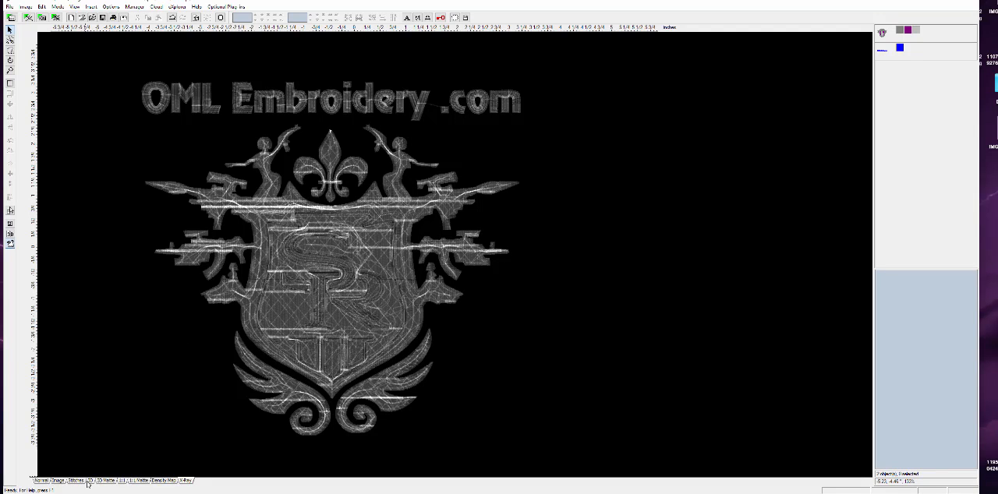
click(88, 483)
- Shift the lettering above the crest slightly to the right
click(150, 234)
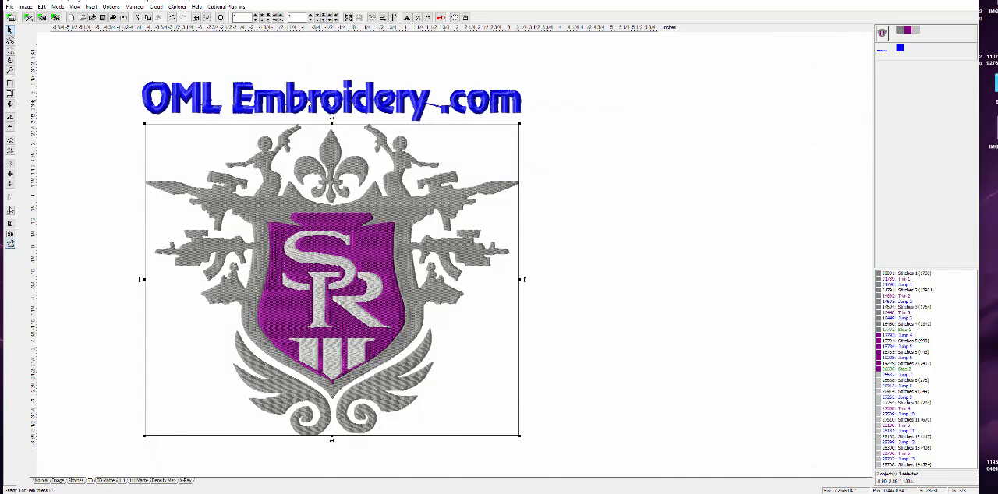
click(313, 99)
drag(312, 99, 326, 100)
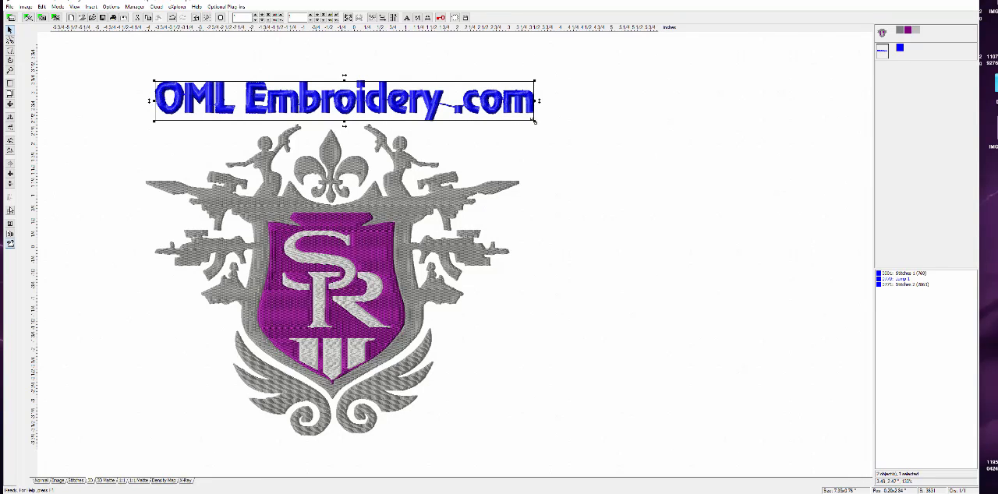
- Enlarge the lettering to about 26.9 × 2.8 inches and move it left across the crest
drag(534, 122, 668, 225)
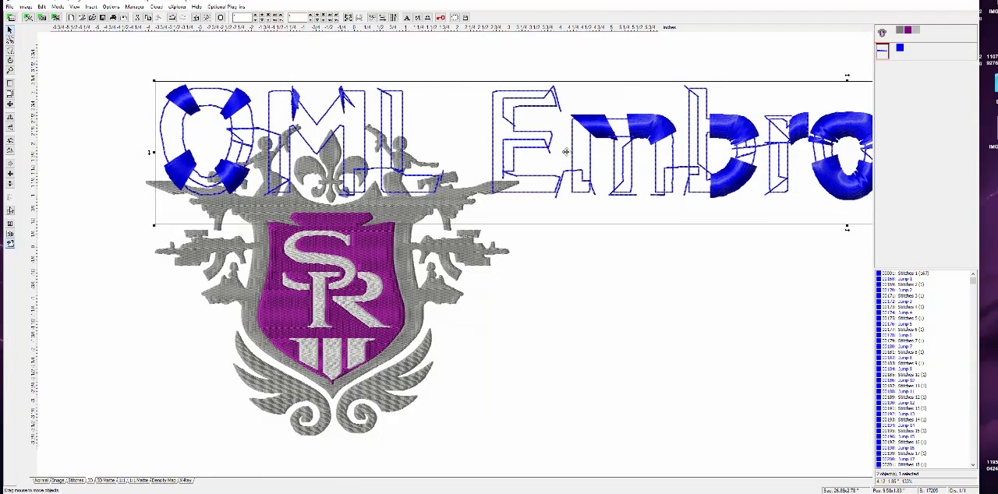
drag(566, 151, 345, 133)
drag(534, 137, 433, 144)
- Undo the last moves and the enlargement of the lettering
click(41, 7)
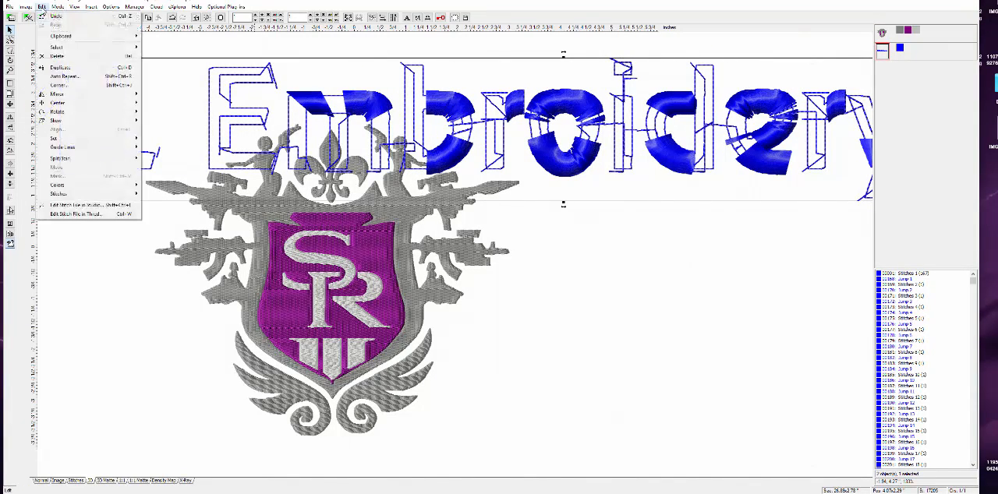
click(42, 6)
click(41, 7)
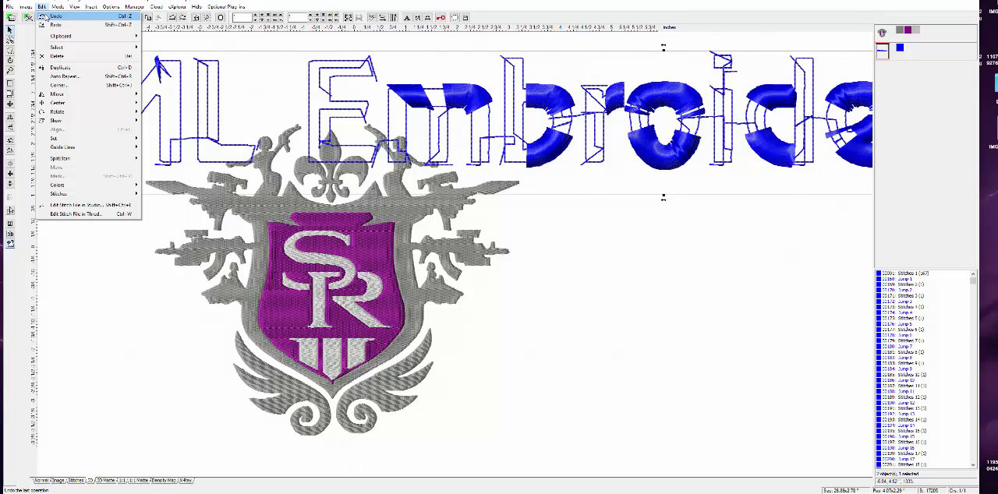
click(47, 16)
click(42, 6)
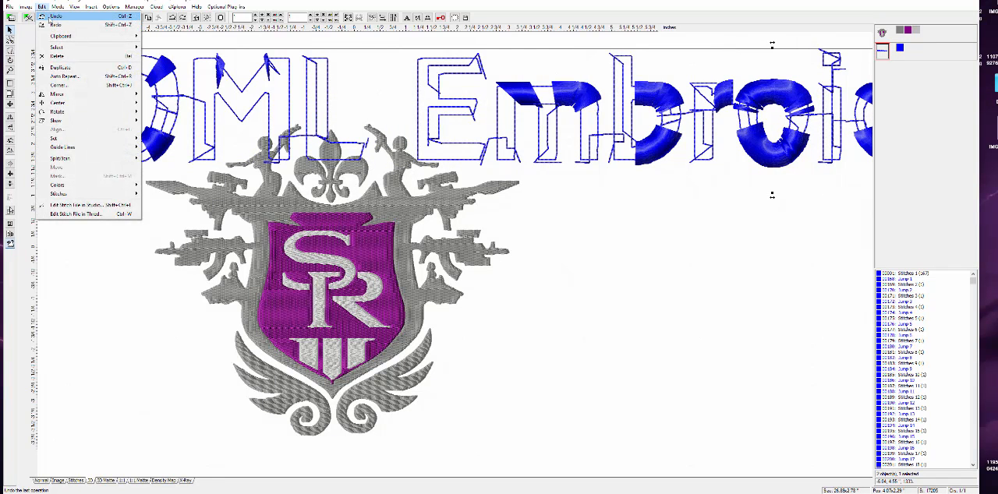
click(49, 17)
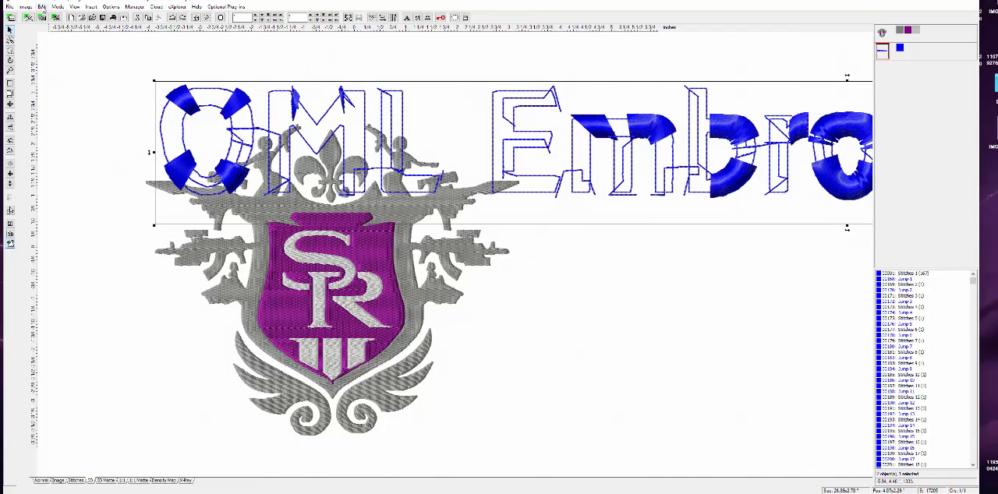
click(41, 6)
click(48, 16)
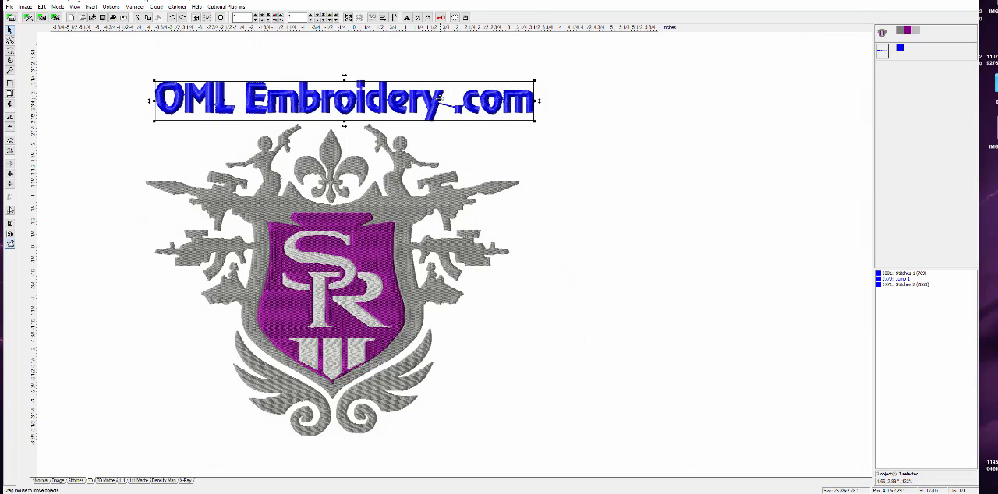
- Nudge the lettering slightly to the right above the crest and enlarge the crest to about 7.6 × 6.34 inches
drag(440, 99, 462, 101)
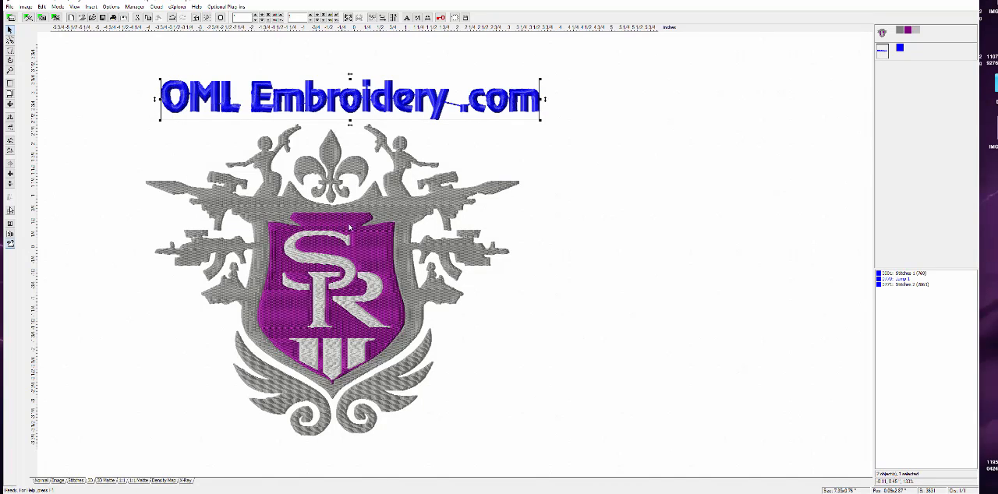
drag(283, 103, 283, 106)
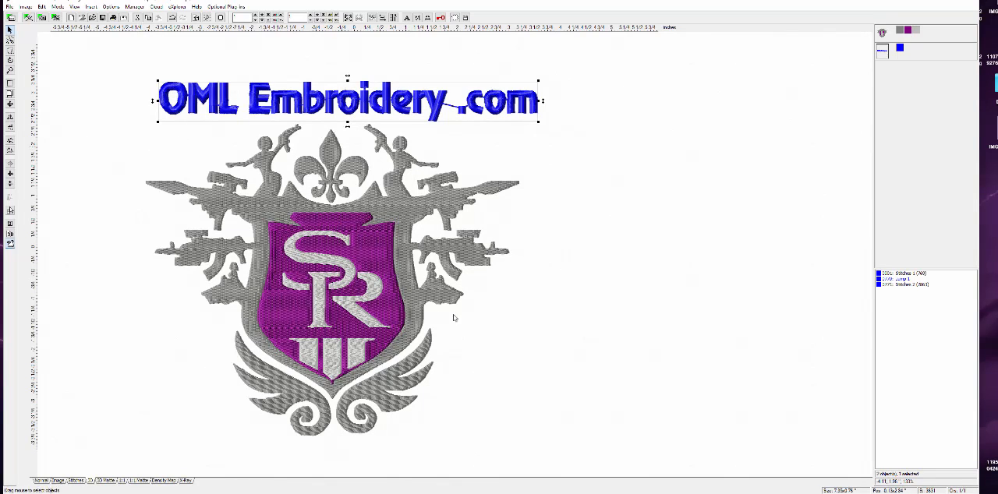
drag(533, 377, 532, 376)
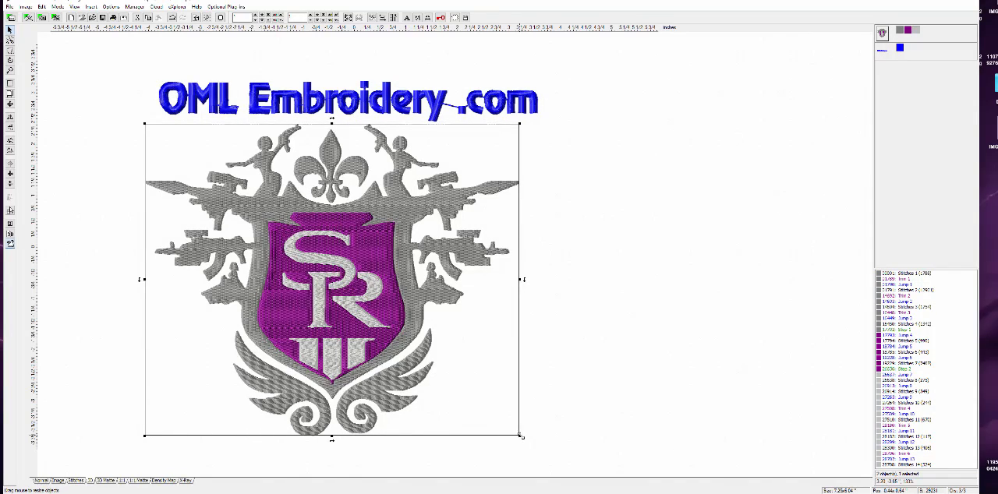
drag(520, 435, 542, 451)
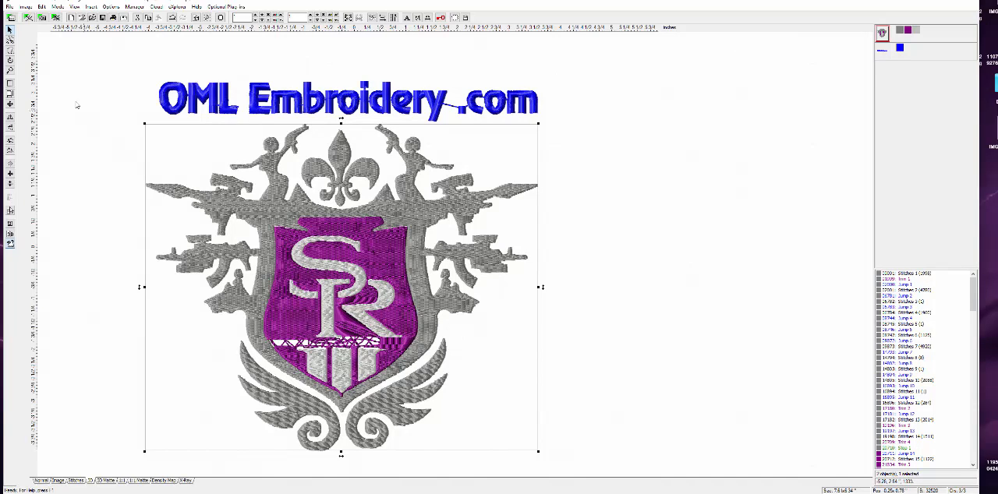
- Examine the enlarged crest's stitches up close around the SR letters and the lower part of the purple shield
click(10, 70)
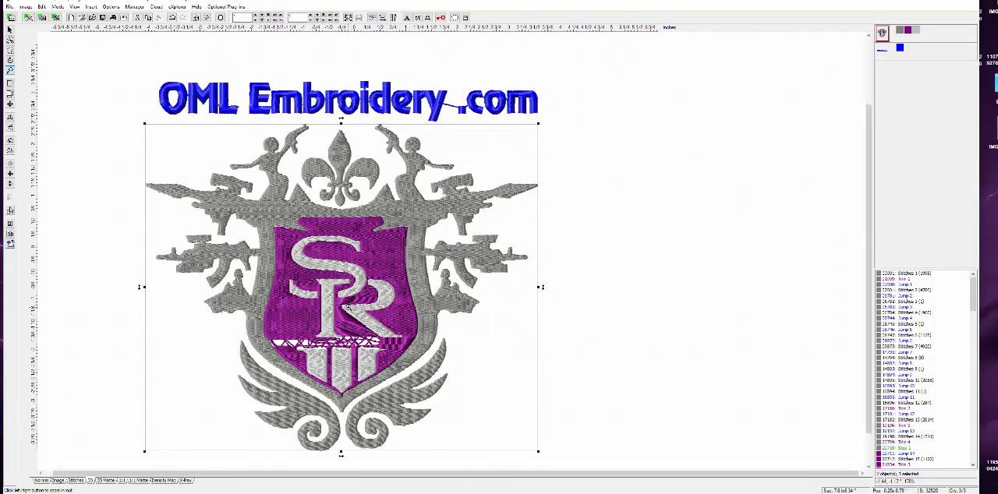
click(355, 311)
click(444, 316)
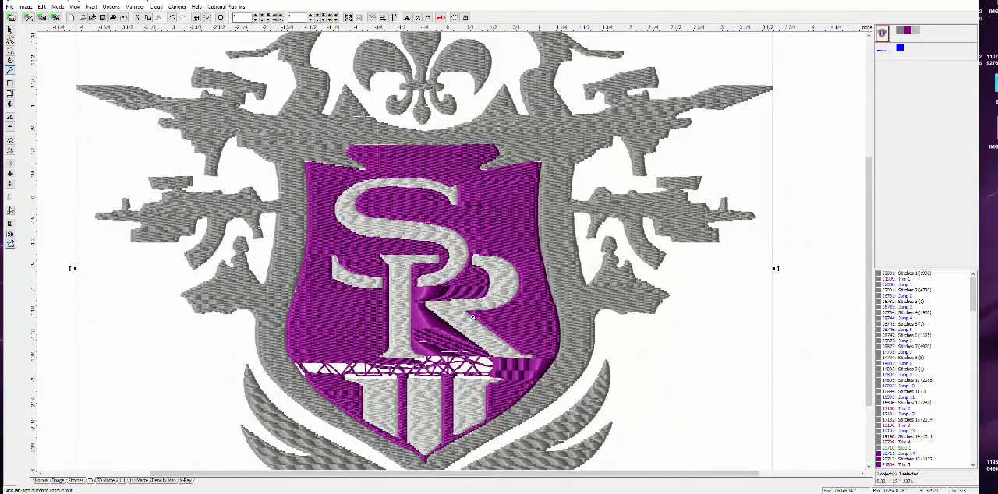
click(436, 324)
click(437, 322)
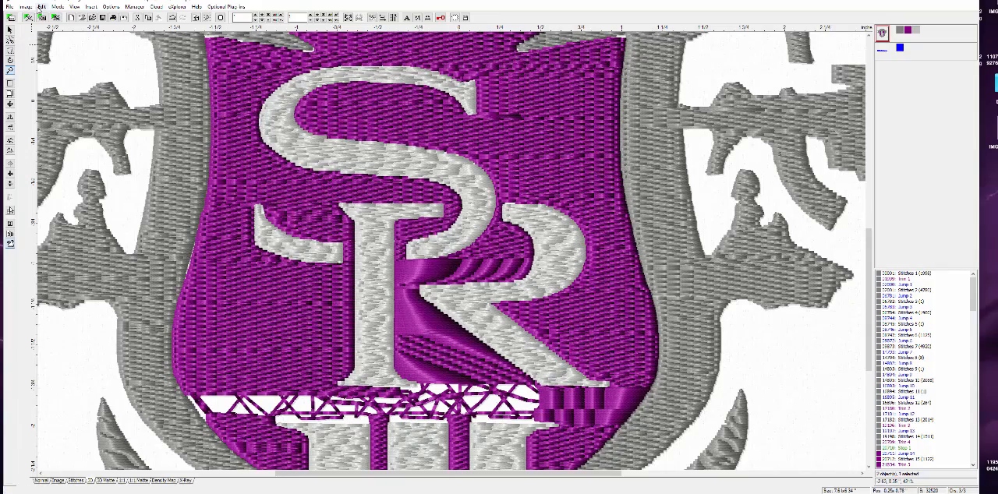
- Undo the crest enlargement and the last lettering moves
click(41, 7)
click(42, 16)
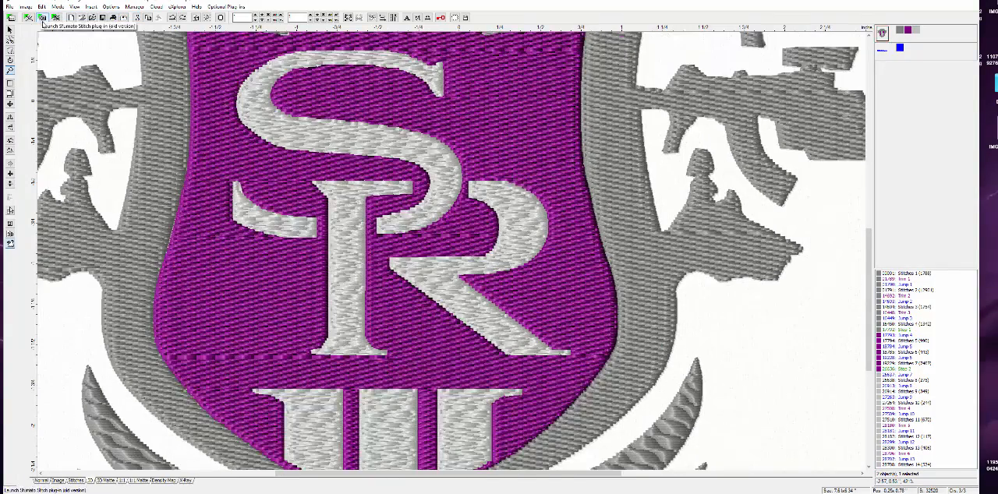
click(41, 7)
click(42, 16)
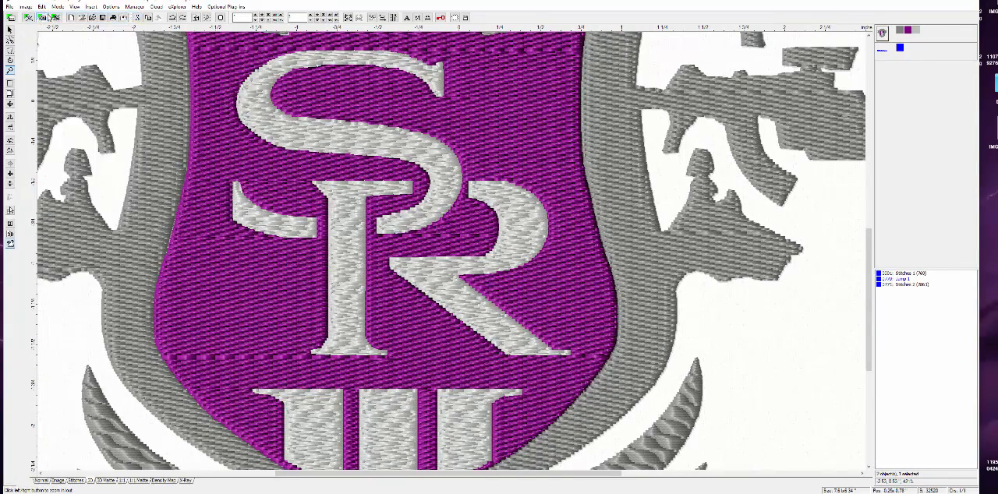
click(41, 7)
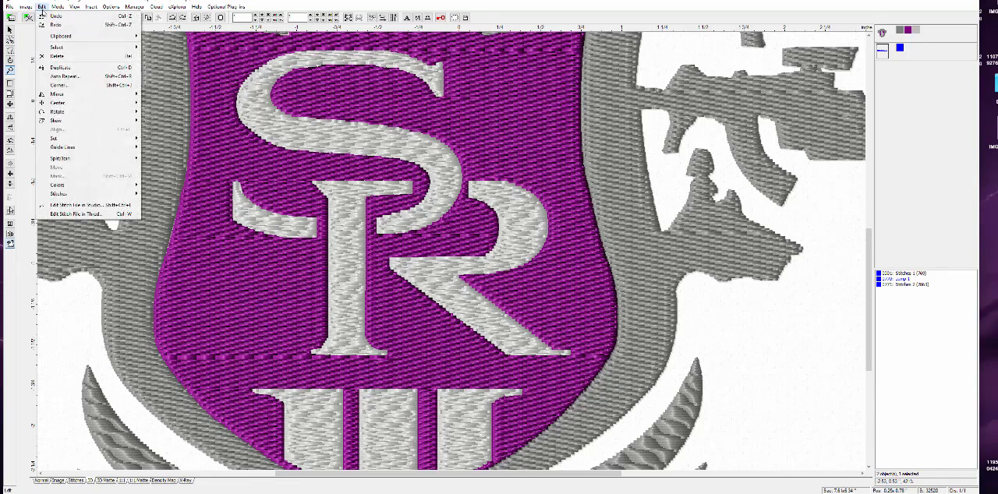
click(42, 16)
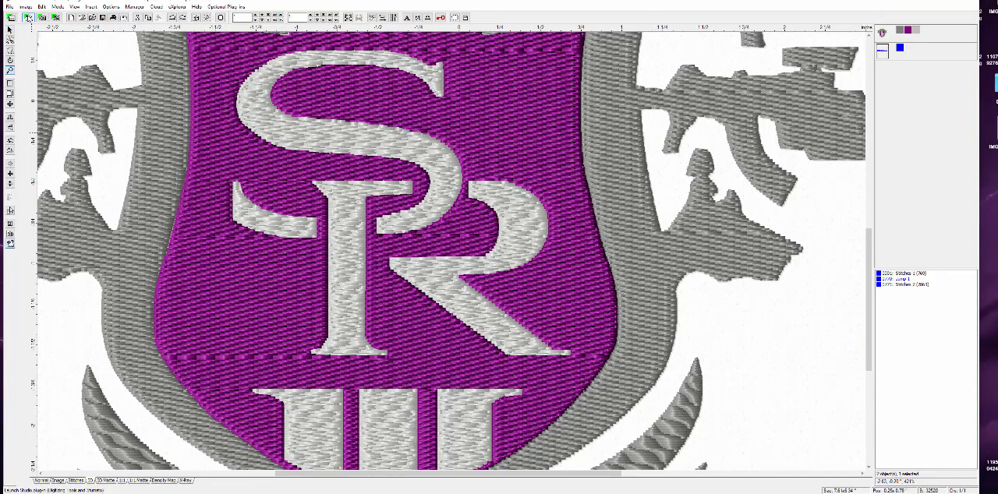
- Launch the Studio digitizing plug-in and open the most recently used design file in it
click(29, 18)
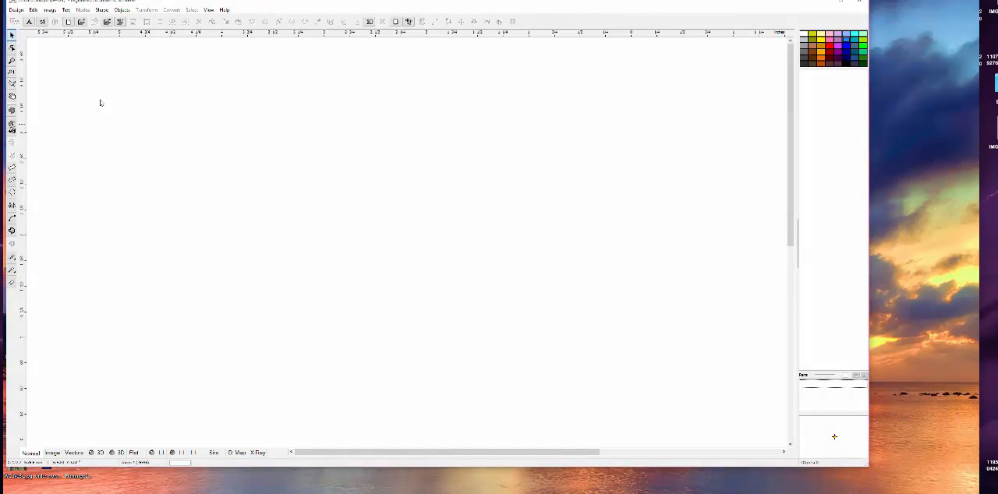
click(16, 10)
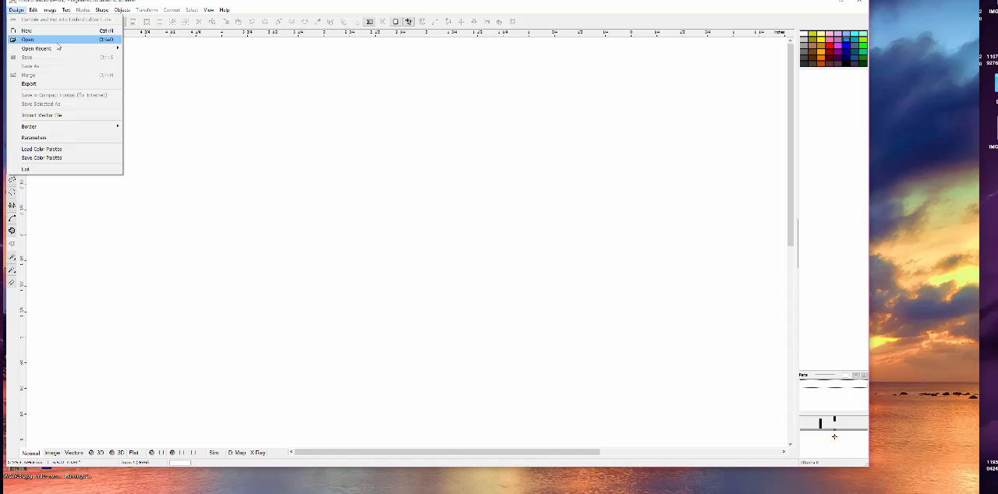
mouse_move(59, 49)
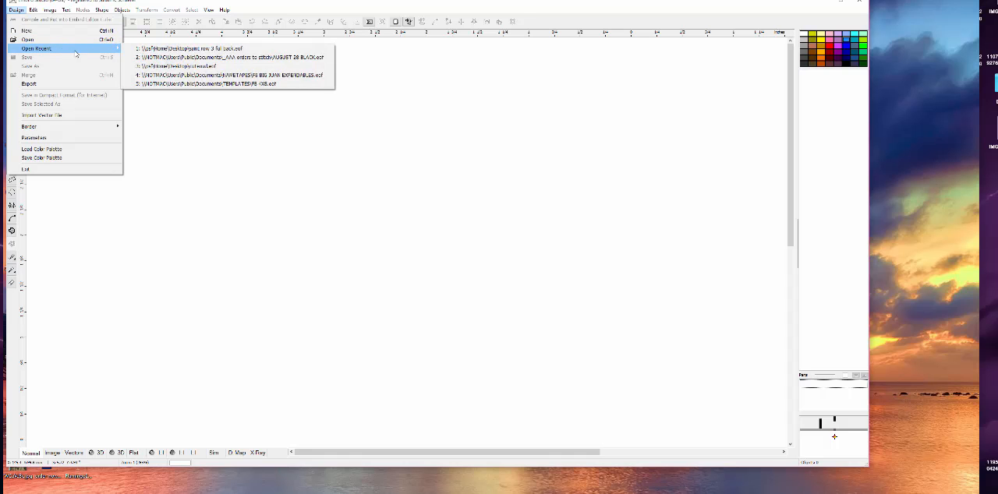
click(142, 49)
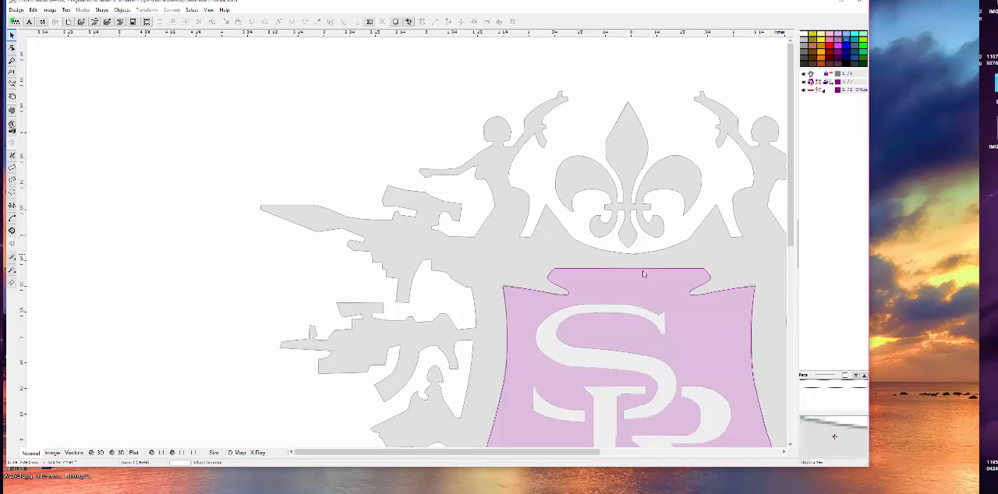
- Bring the whole vector design into view and select the grey crest to inspect its outlines
click(783, 452)
click(784, 452)
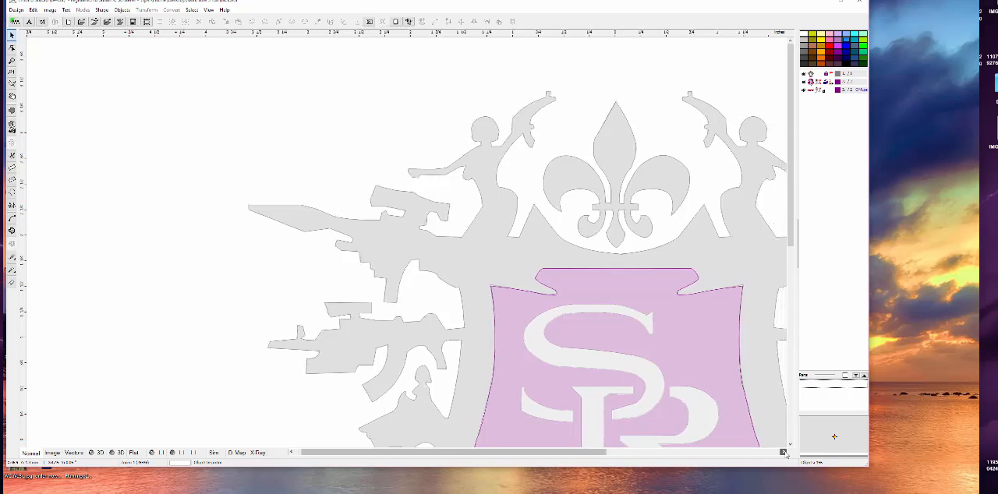
click(783, 452)
click(784, 452)
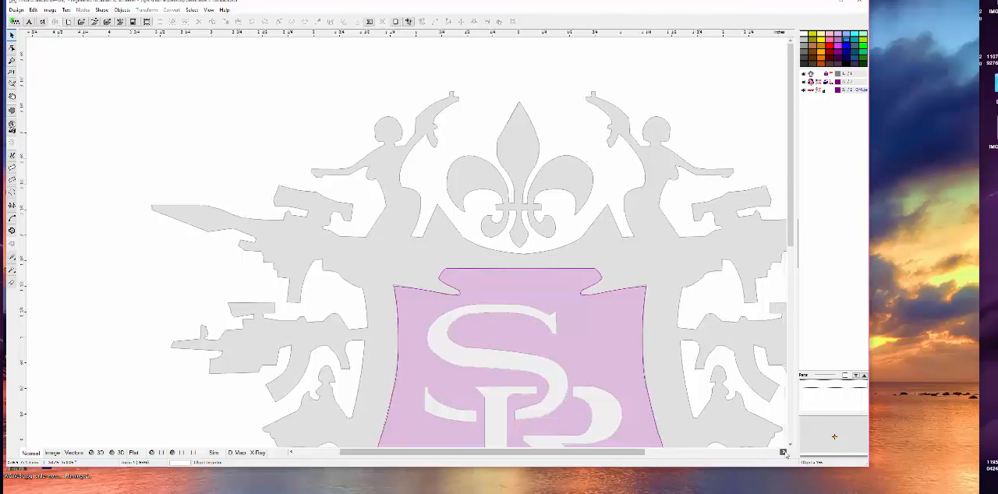
click(783, 452)
click(784, 452)
click(783, 452)
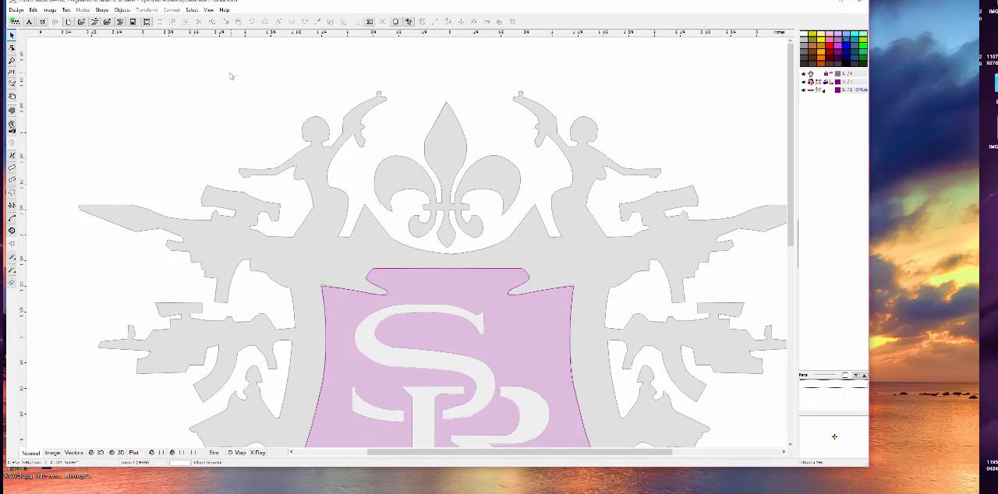
click(309, 171)
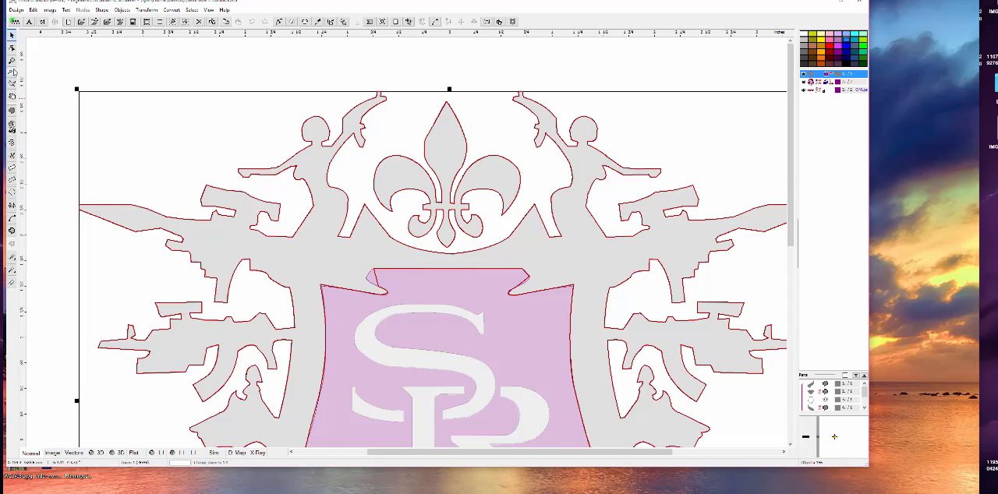
right_click(197, 170)
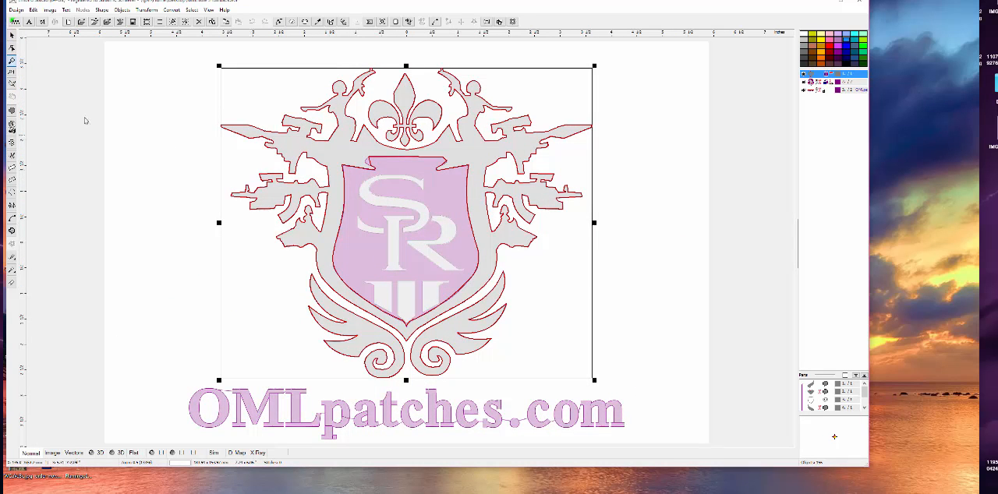
click(11, 35)
click(615, 187)
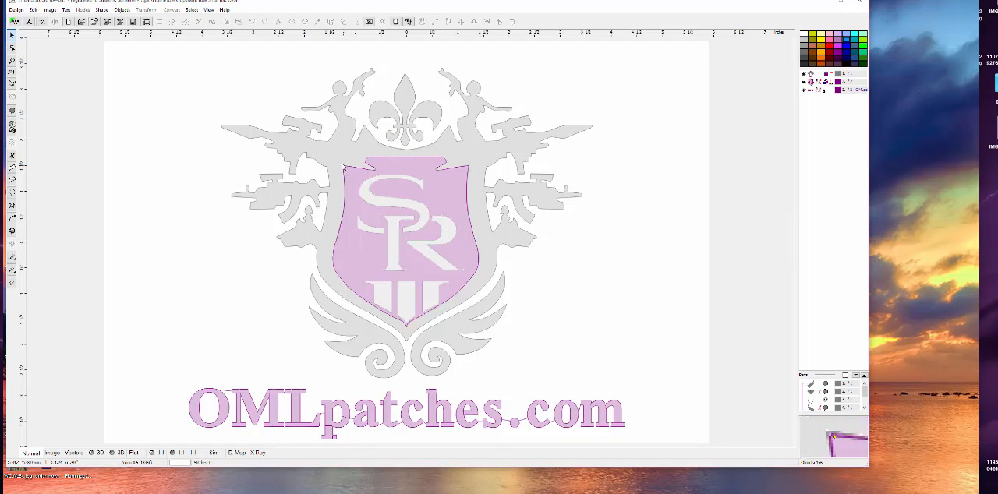
click(344, 161)
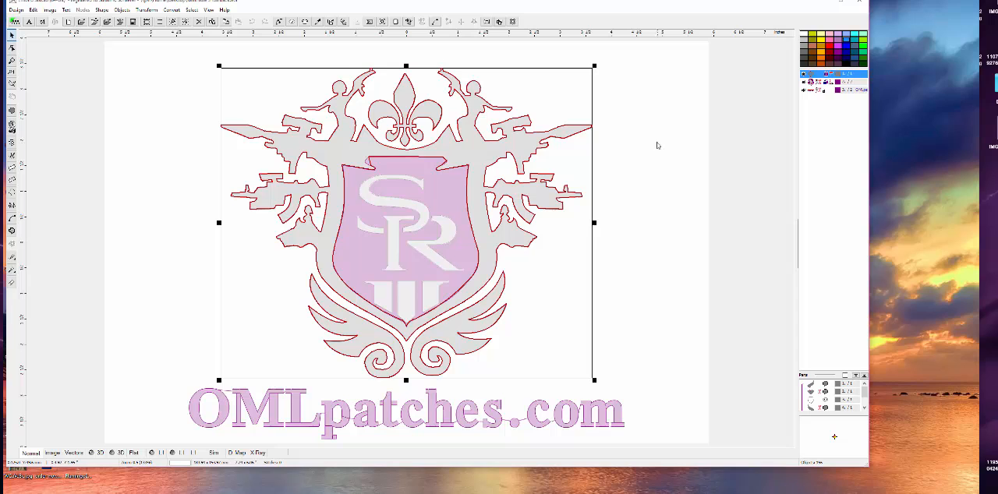
- Split the purple shield with its SR letters into separate objects using Ungroup 3 and Ungroup 2
click(810, 83)
right_click(810, 83)
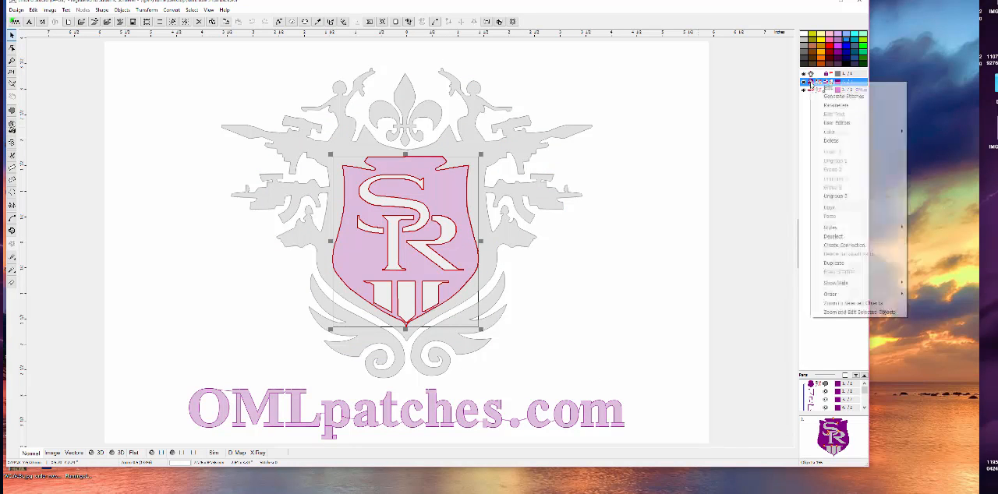
click(836, 196)
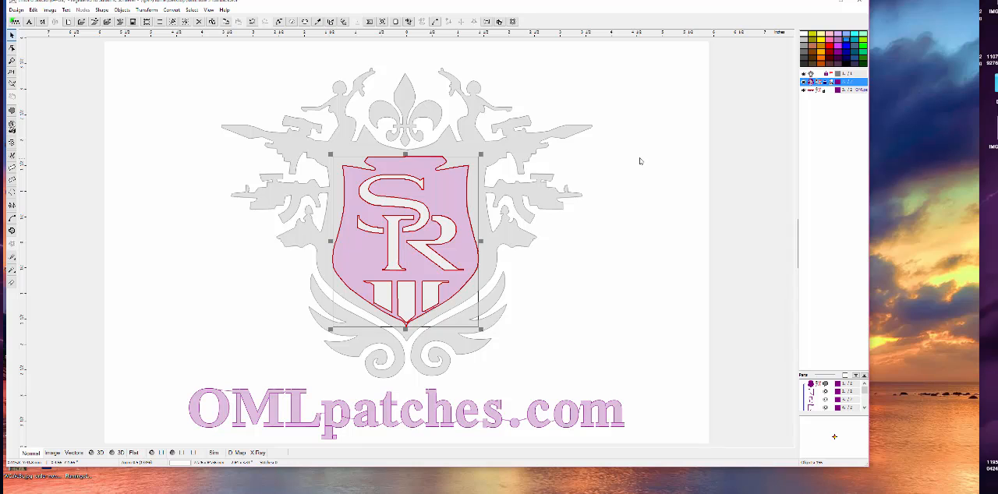
right_click(810, 84)
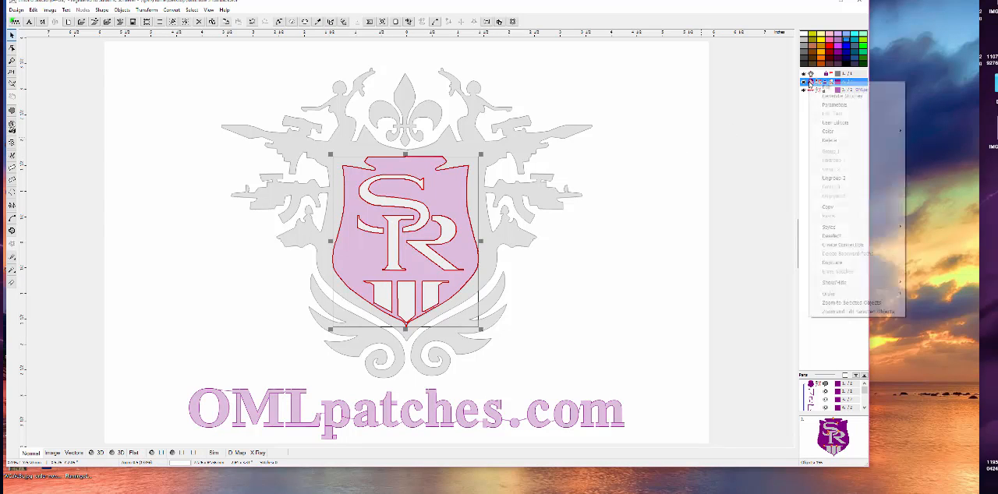
click(833, 178)
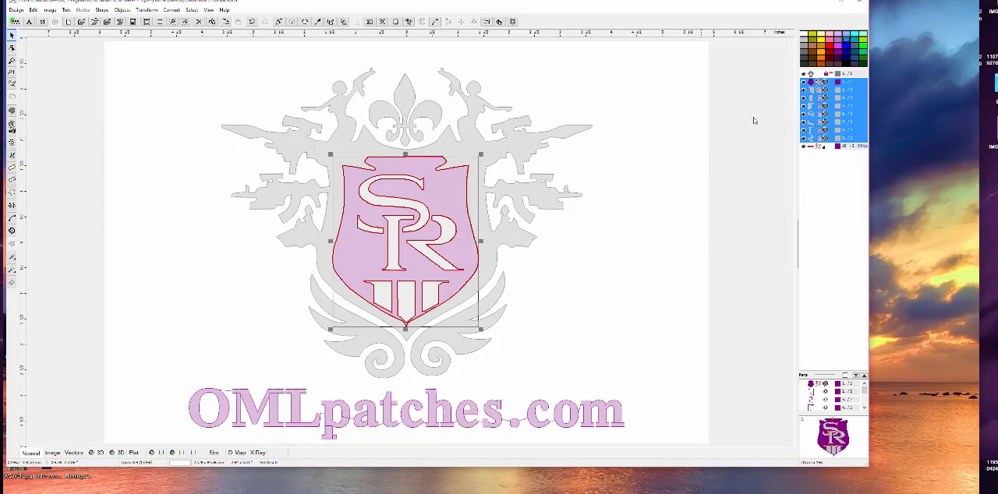
- Inspect the ungrouped shield parts one at a time, including the R and S pieces, and clear the selection
click(809, 188)
click(811, 92)
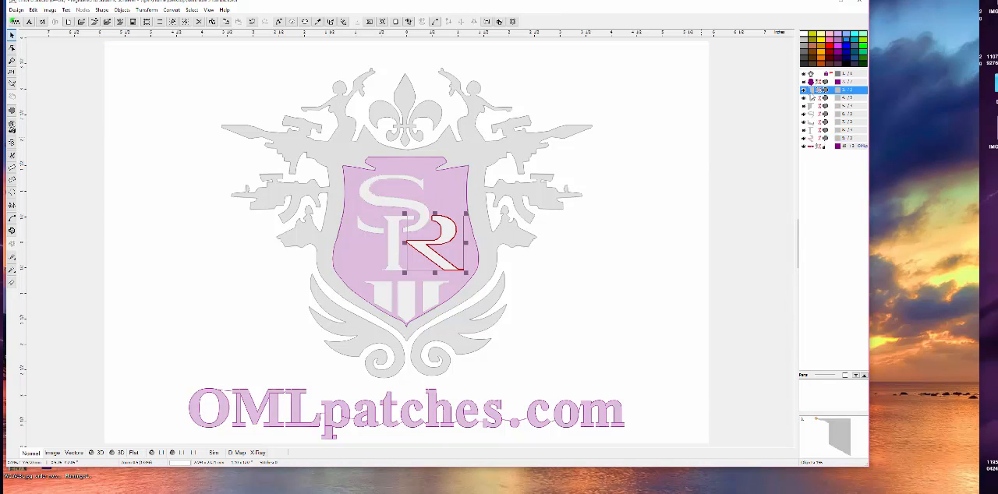
click(810, 115)
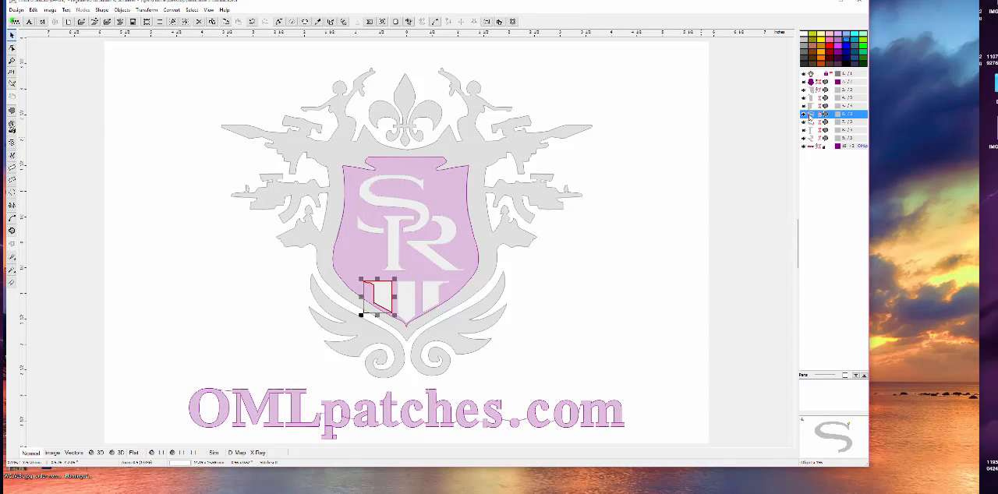
click(813, 123)
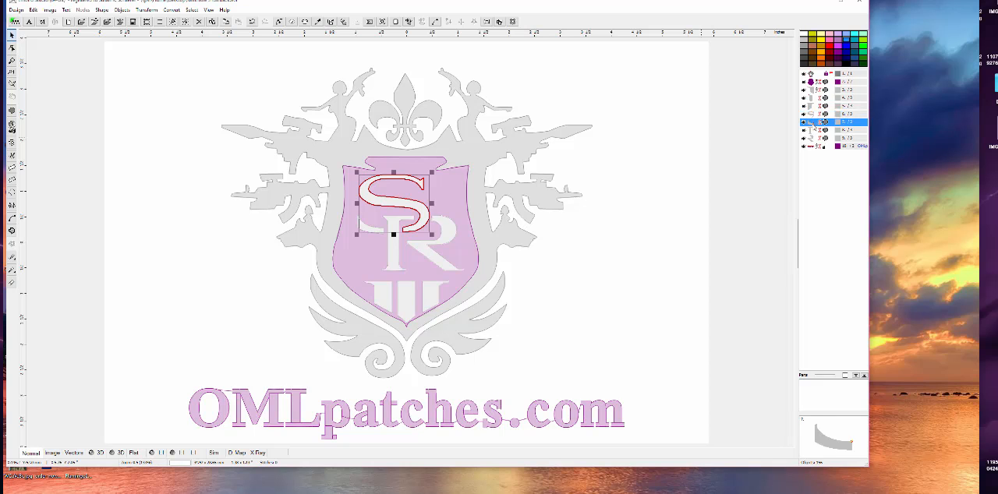
click(813, 131)
click(664, 221)
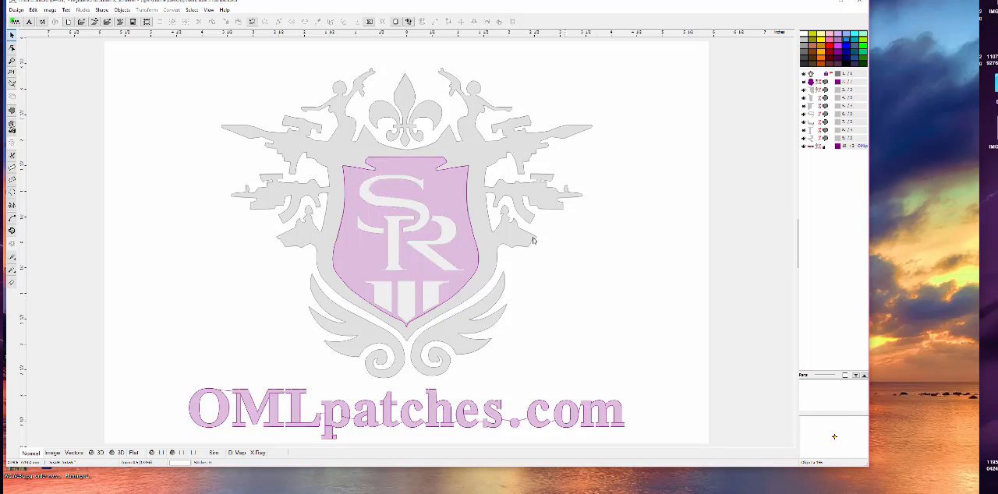
- Delete the "OMLpatches.com" lettering below the crest
click(406, 421)
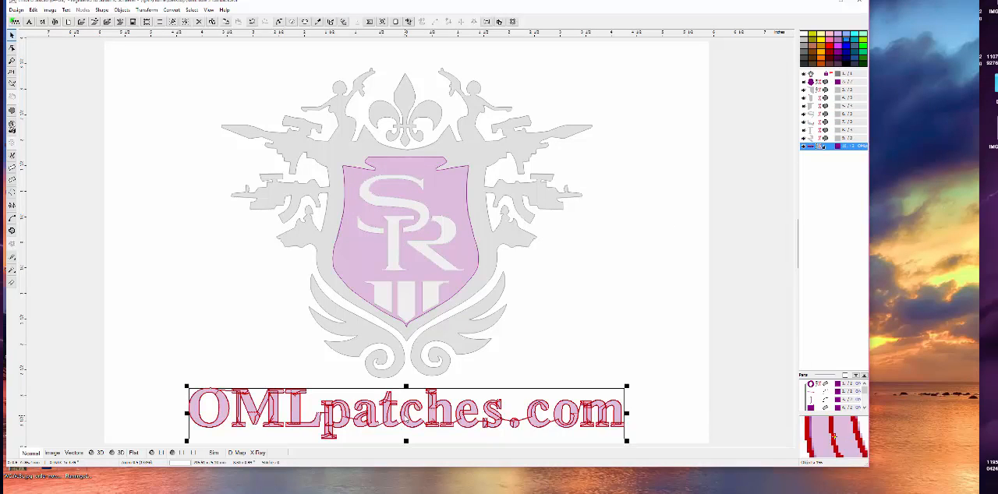
right_click(520, 396)
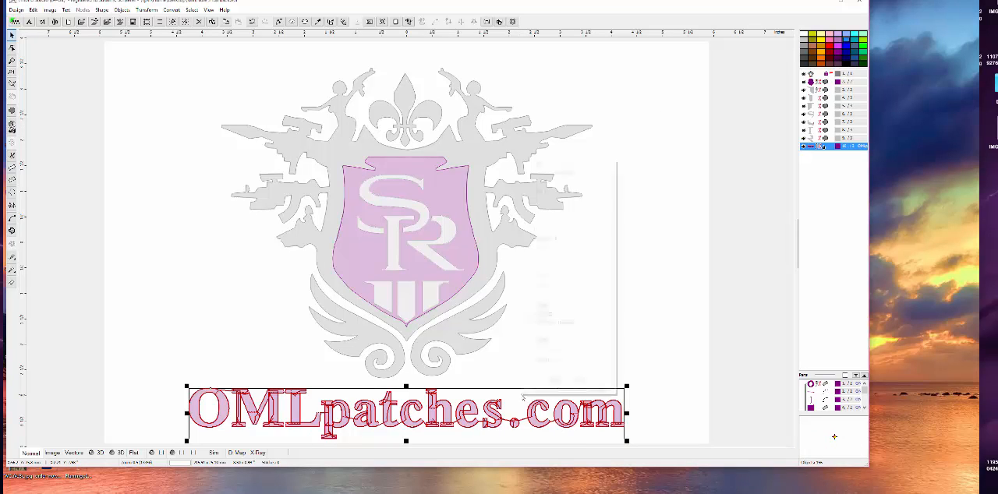
click(558, 221)
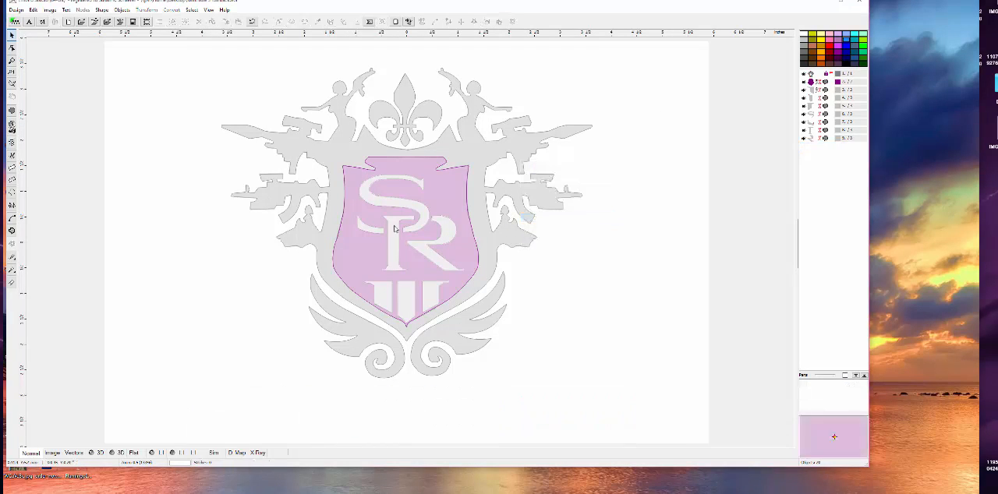
- Add the lettering "OMlLEmbroidery.com" in the Alphabet 1 font below the crest
click(218, 413)
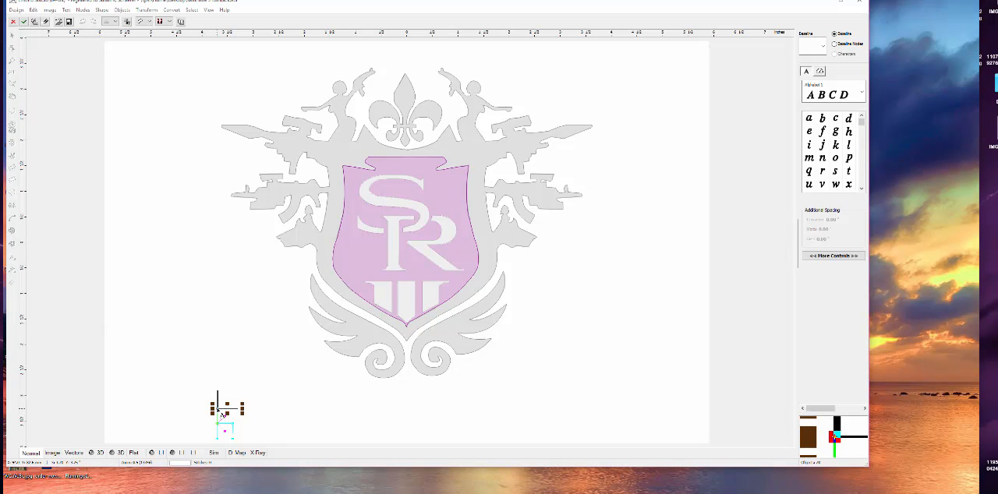
text(own Em)
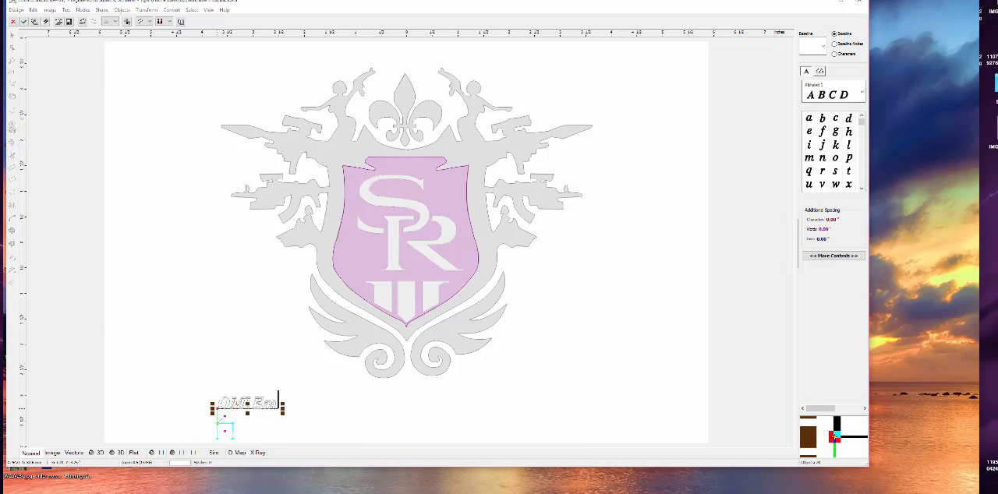
text(broidery.com)
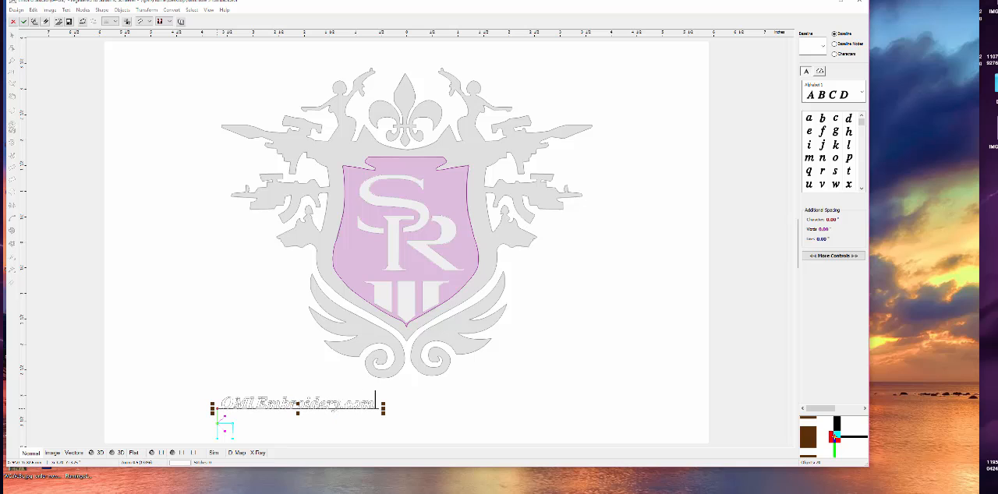
click(257, 405)
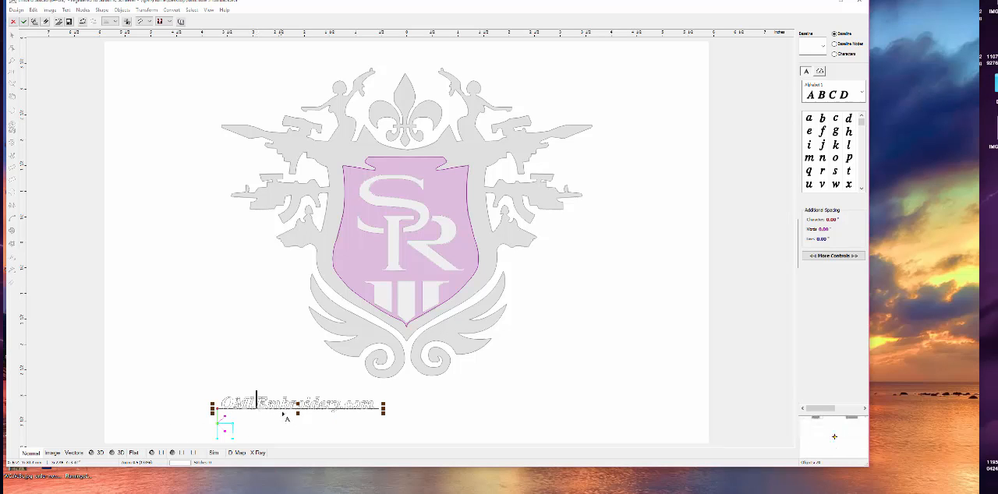
key(BackSpace)
text(L)
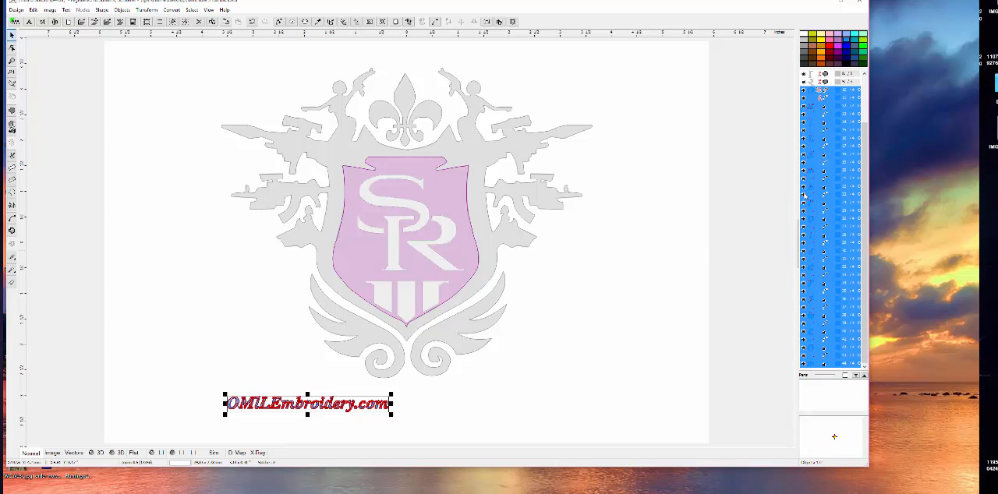
- Combine the lettering objects with Group 1 and centre the lettering directly beneath the crest
right_click(810, 191)
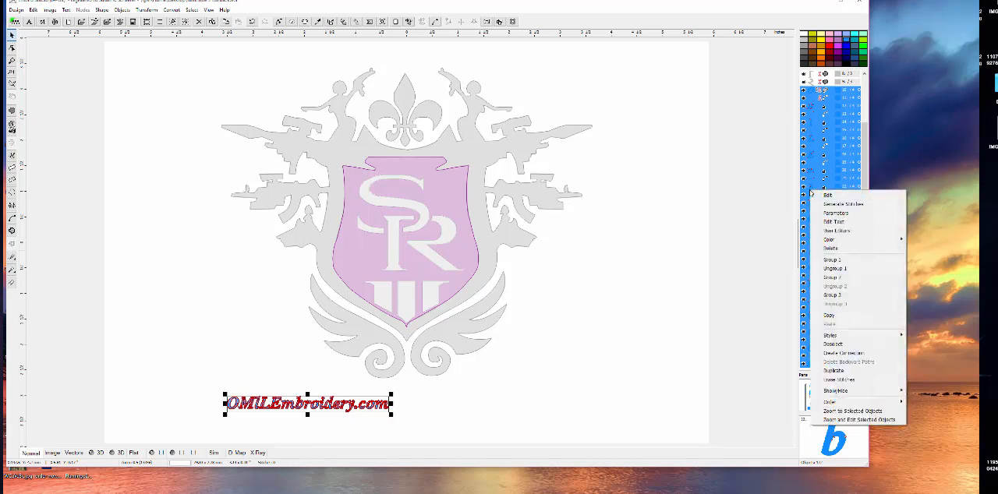
click(831, 260)
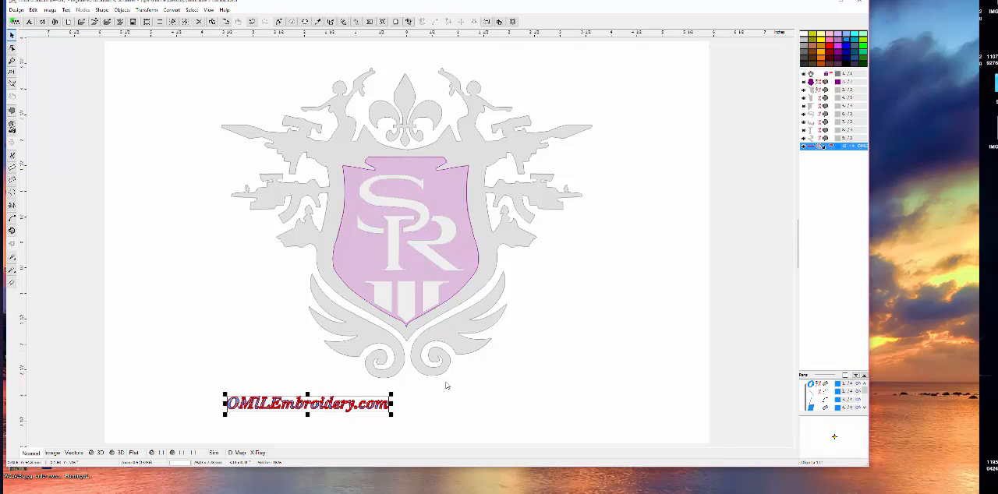
drag(308, 403, 407, 397)
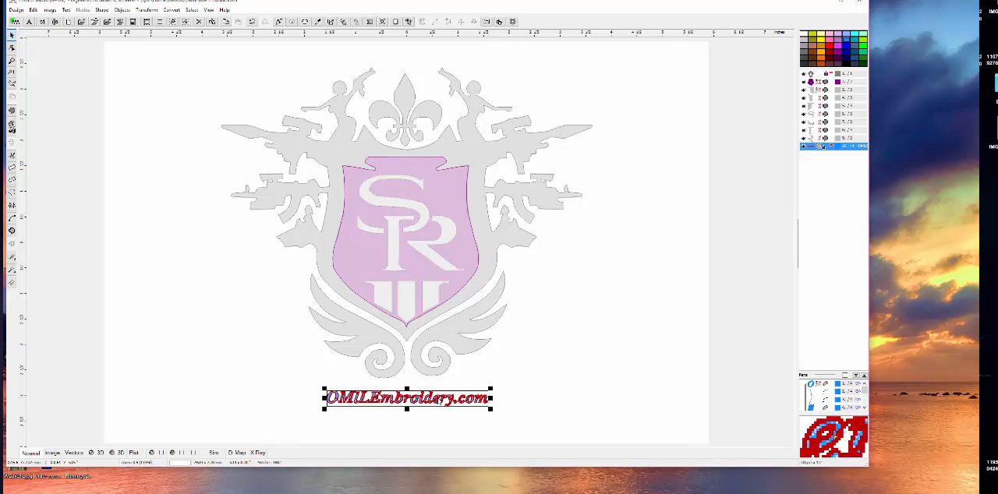
click(552, 402)
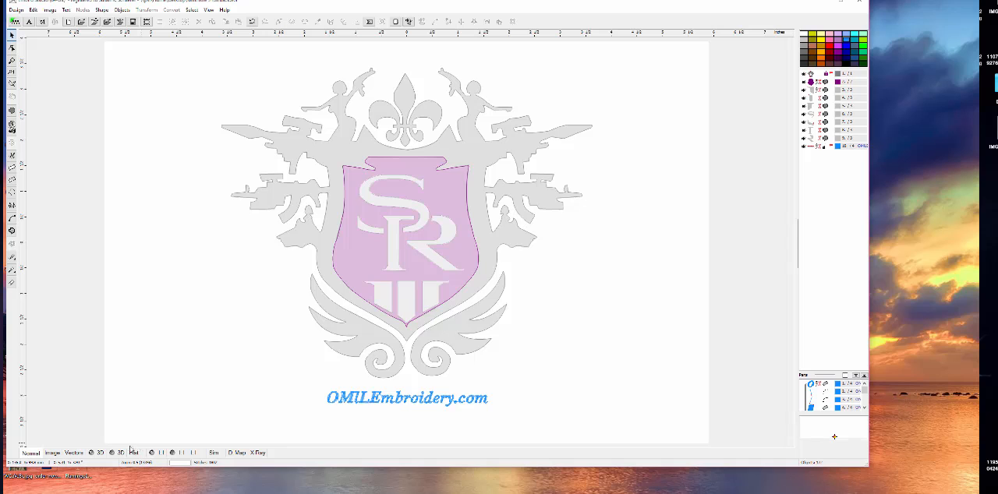
- In the 3D view, enlarge the lettering to about 10.6 inches wide and centre it beneath the crest
click(99, 454)
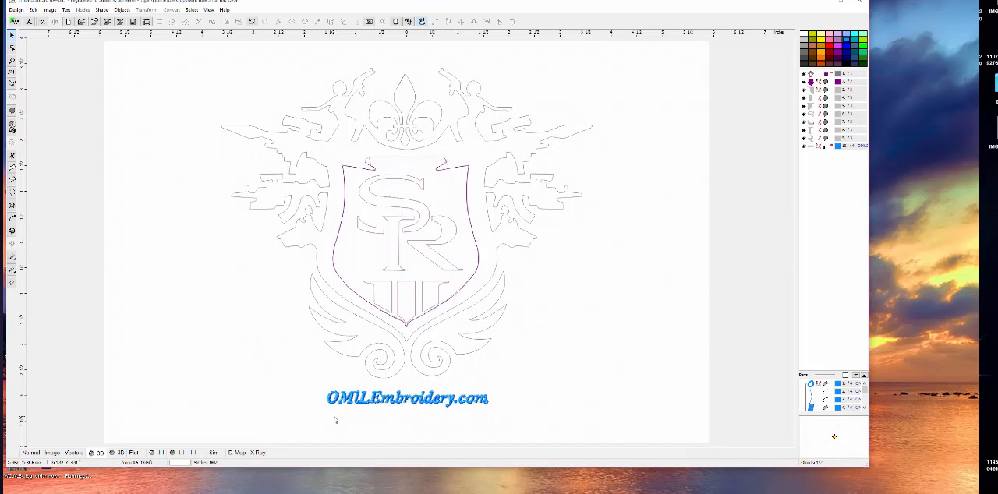
click(337, 398)
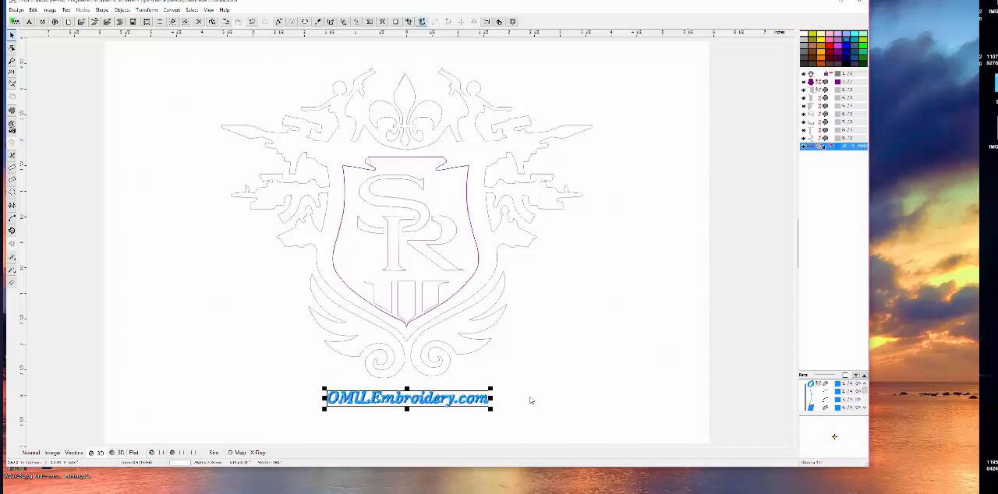
drag(491, 388, 874, 148)
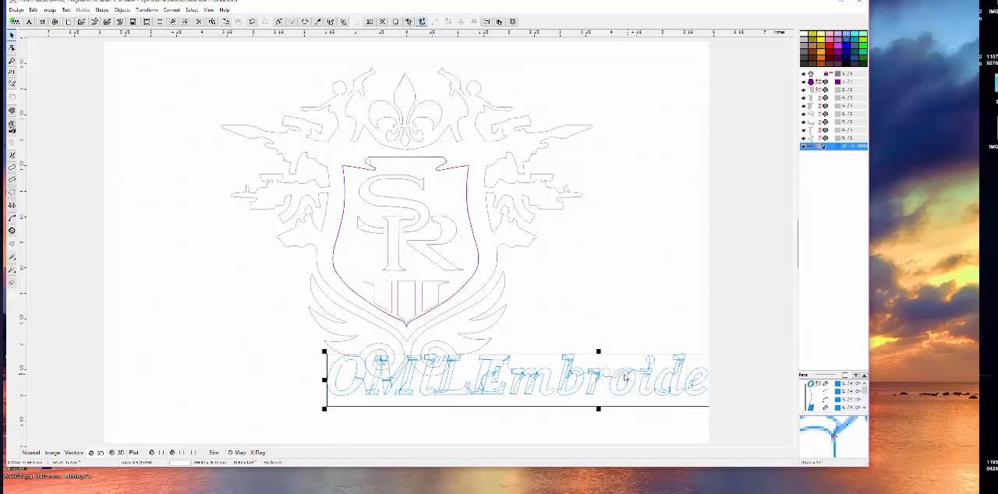
drag(628, 379, 438, 407)
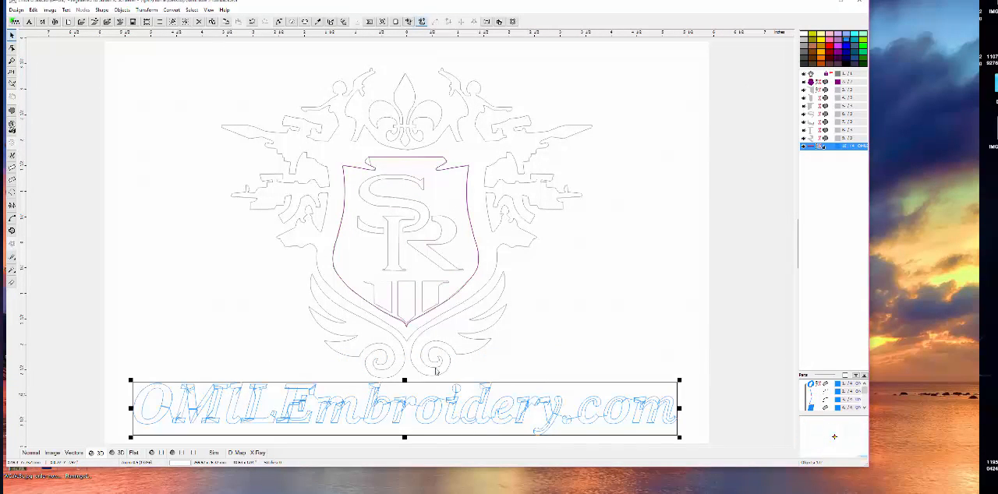
- Regenerate the enlarged lettering's stitches and check them in the density map before returning to the 3D view
click(343, 22)
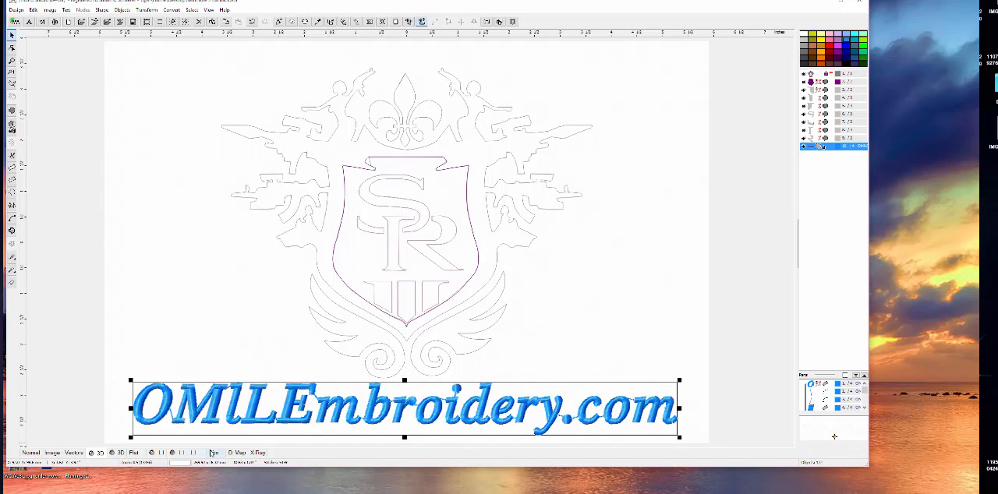
click(235, 453)
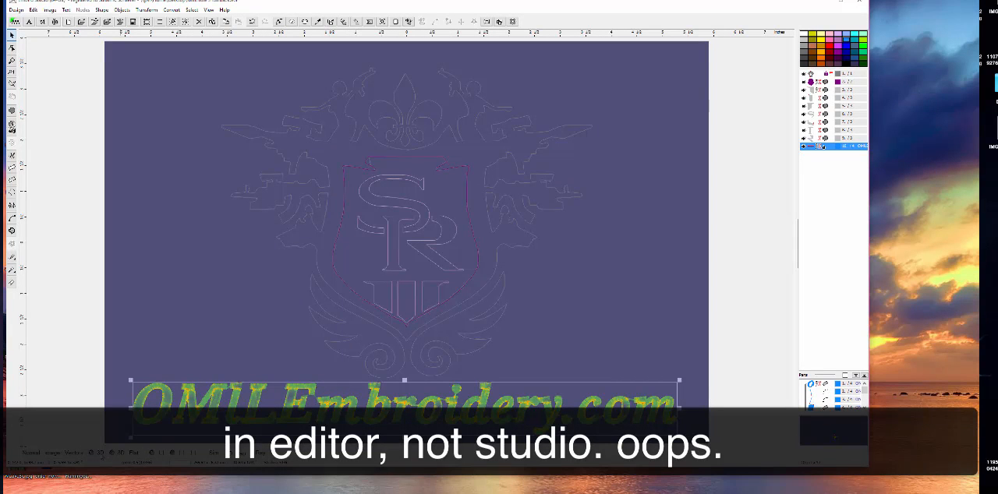
click(98, 455)
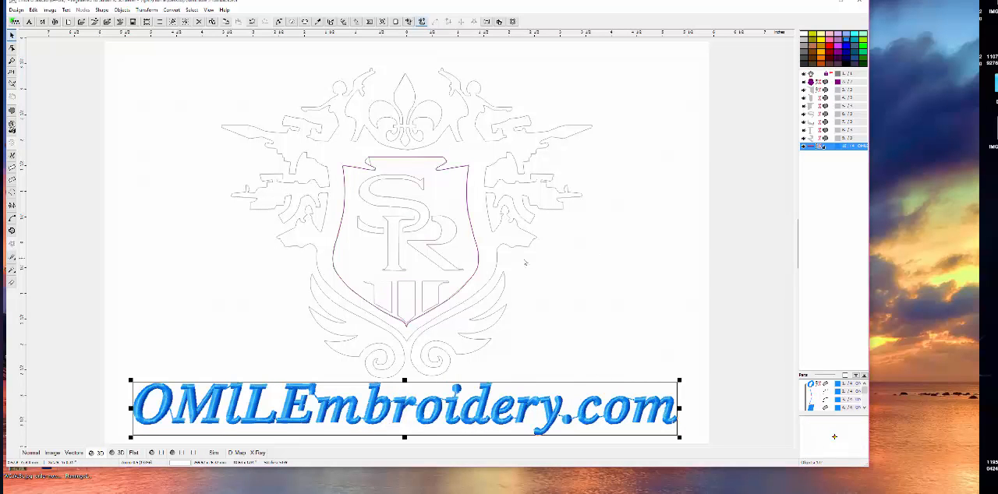
- Shrink the whole crest to about 3.4 inches wide with regenerated stitches and place it above the lettering
click(534, 272)
drag(263, 76, 579, 332)
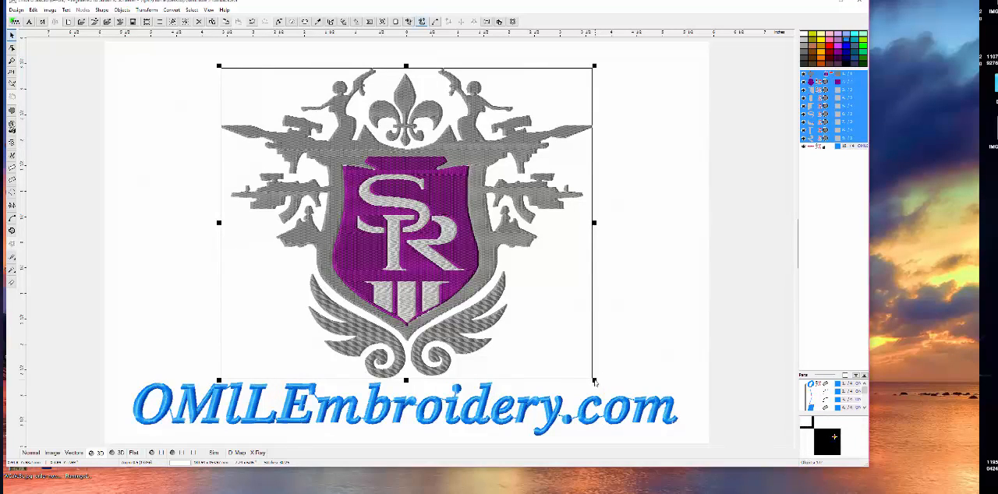
drag(594, 381, 372, 208)
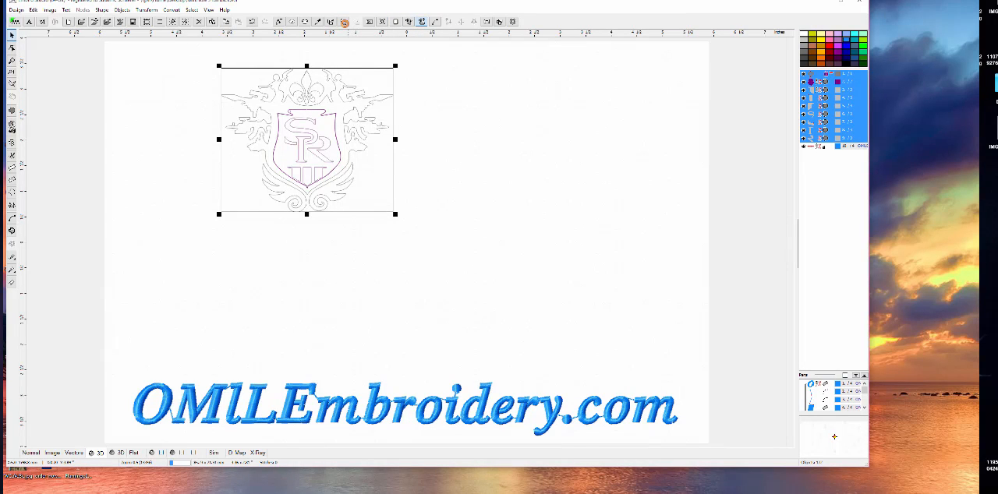
click(344, 22)
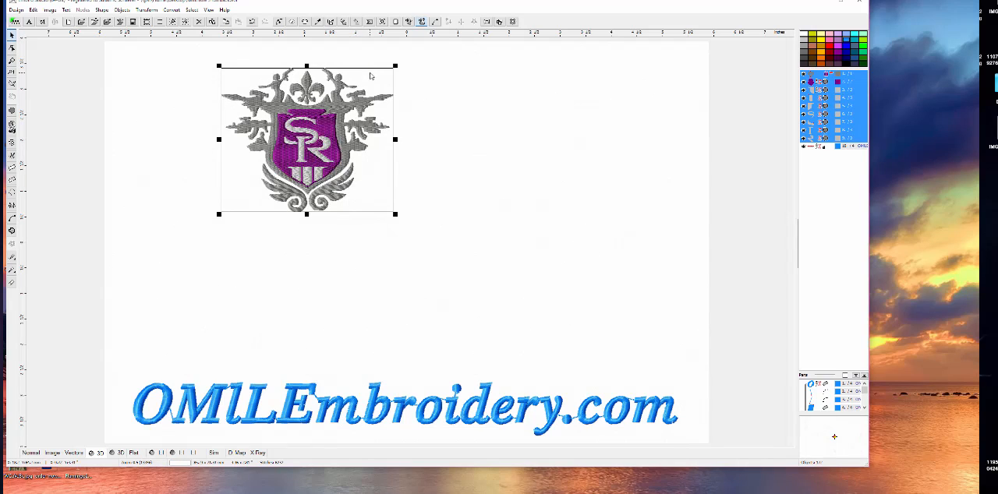
drag(312, 117, 365, 222)
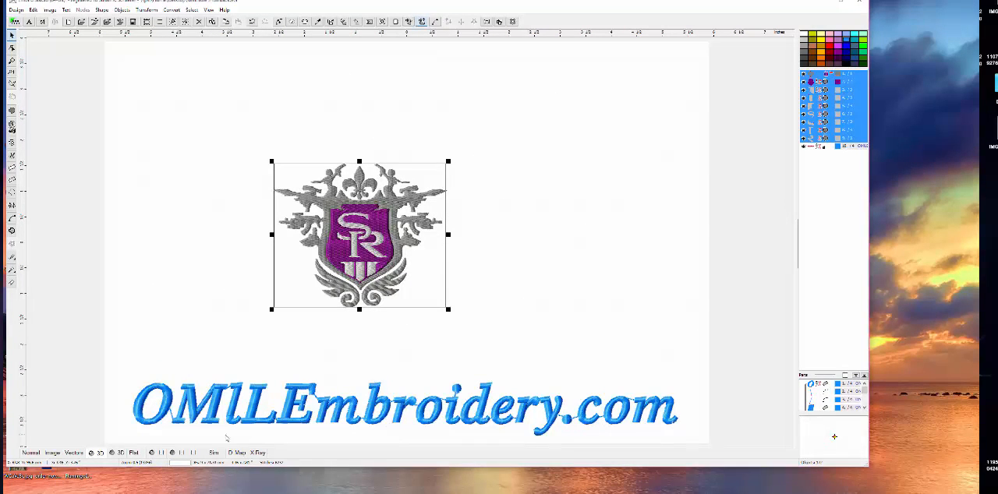
- Examine the shrunken crest's stitch density in the density map and X-Ray views, ending in the 3D view
click(238, 453)
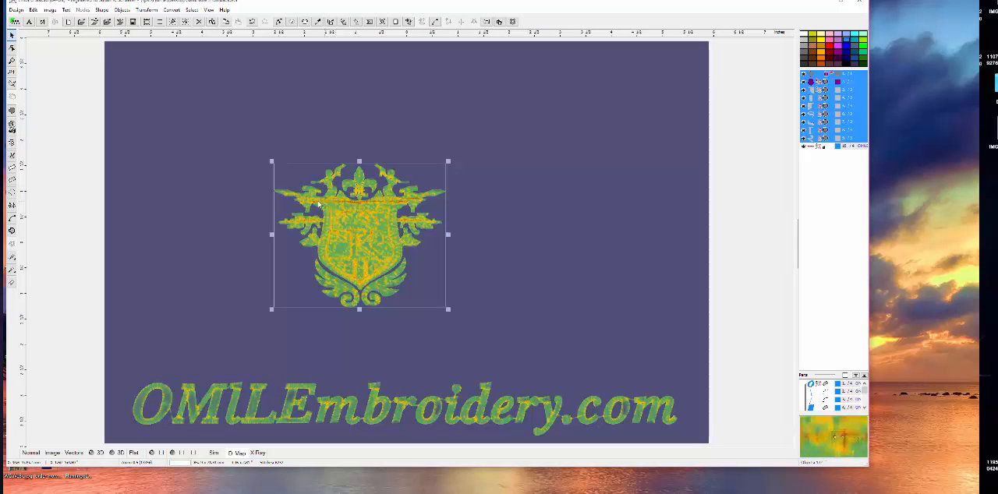
click(263, 453)
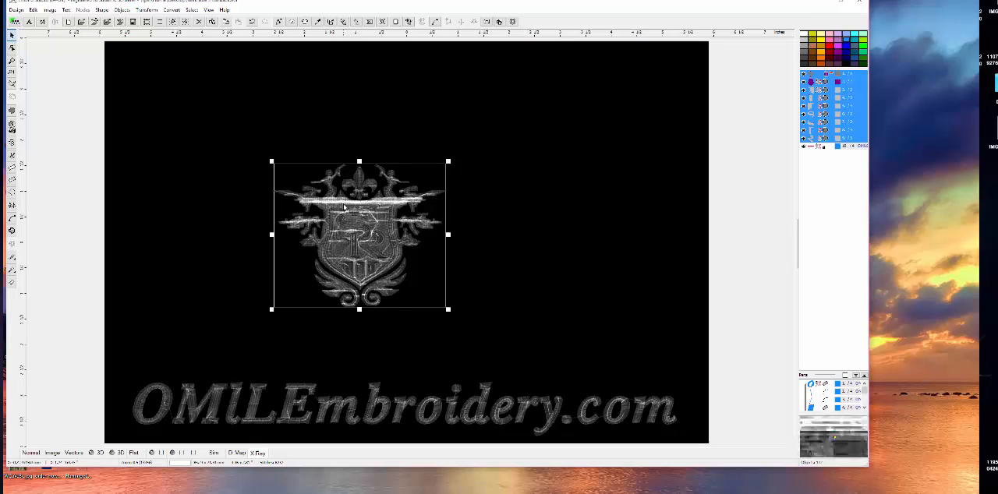
click(237, 453)
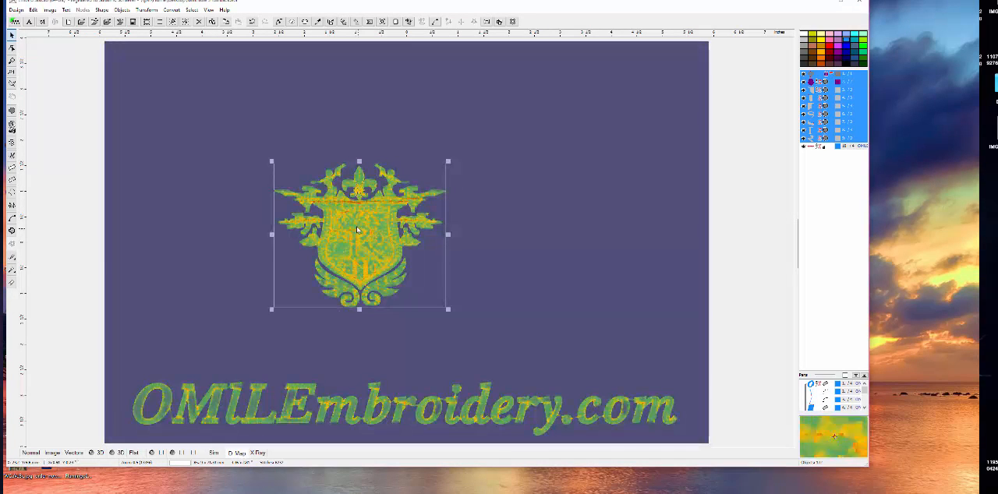
click(257, 453)
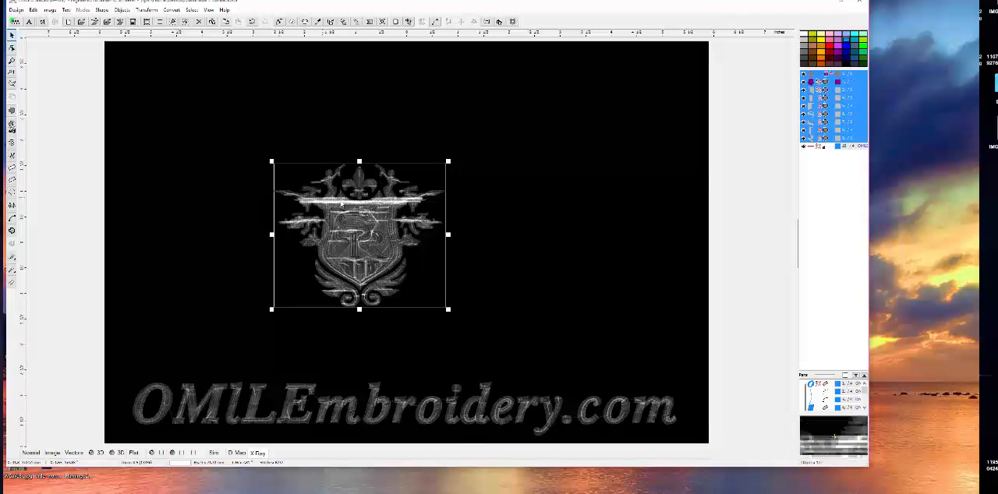
click(236, 454)
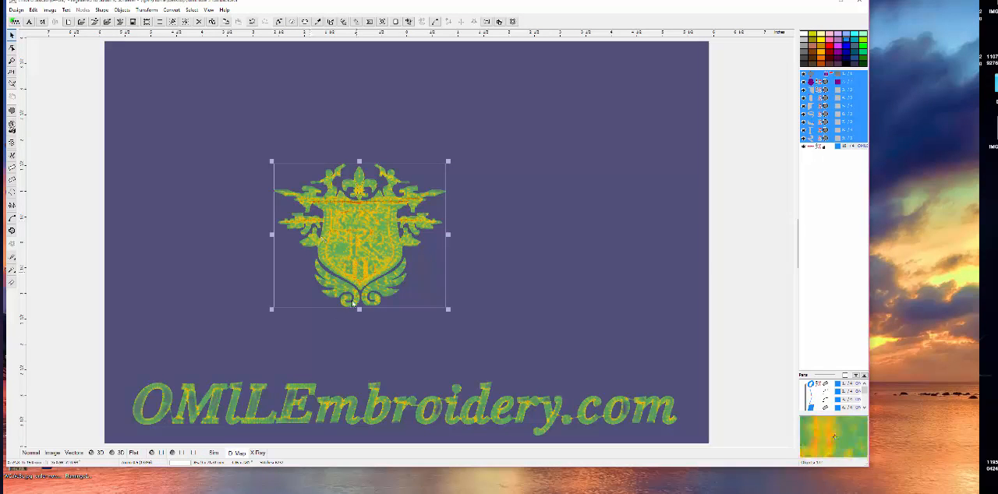
click(96, 454)
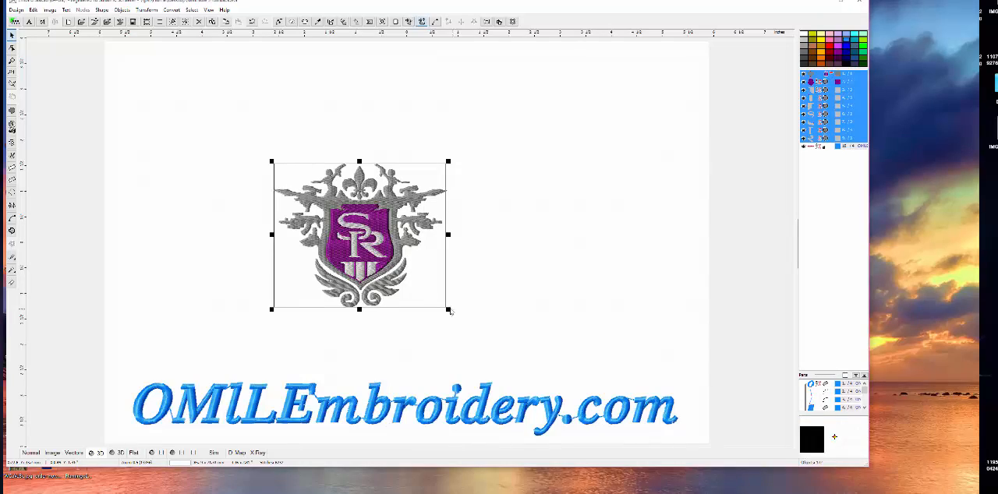
- Enlarge the crest to about 5.2 inches wide, move it up and place the lettering directly beneath it
drag(449, 310, 587, 385)
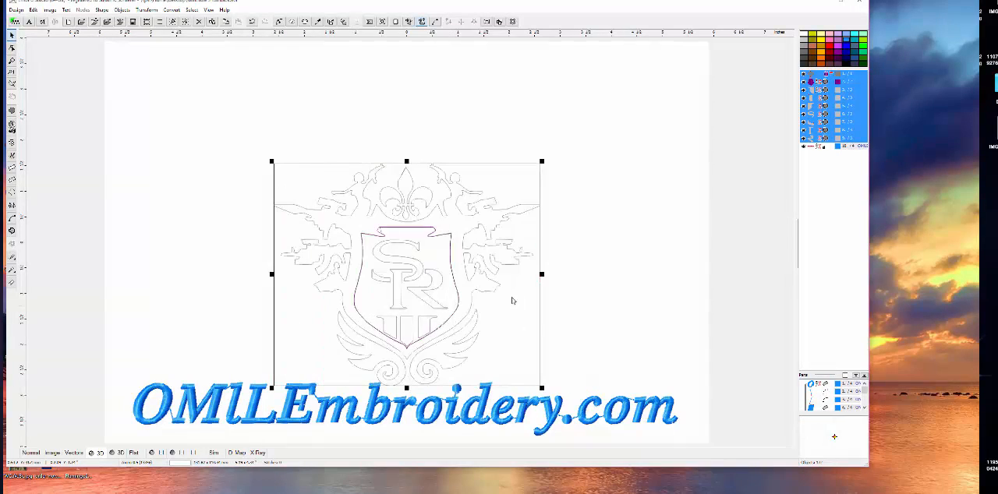
drag(502, 299, 481, 237)
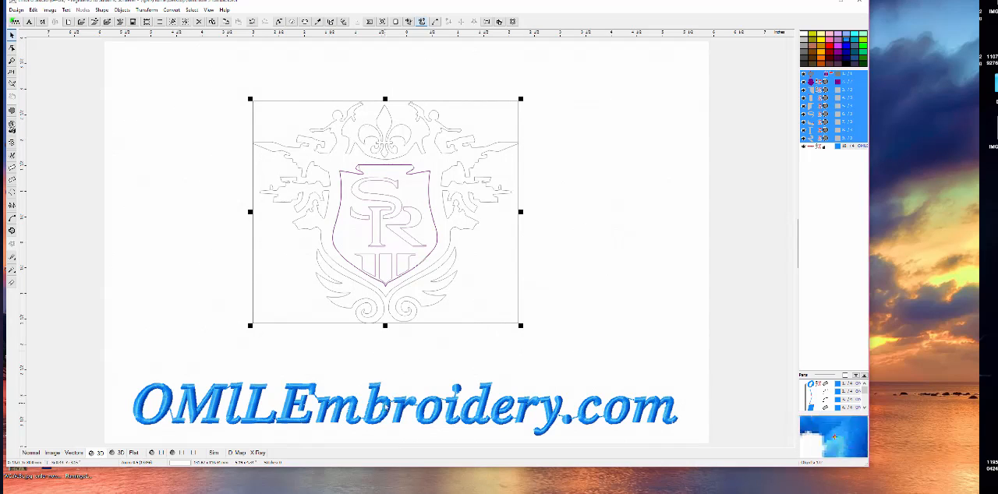
click(385, 395)
drag(386, 395, 390, 348)
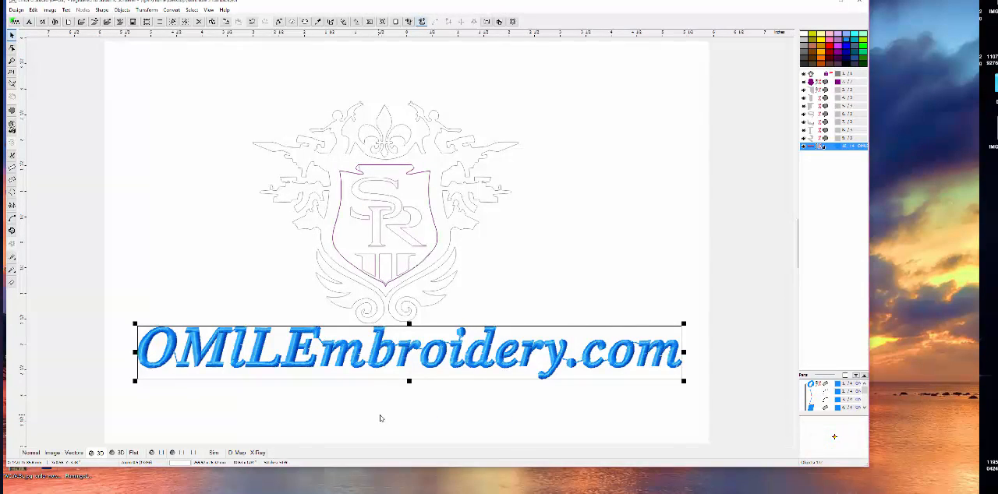
click(381, 419)
click(388, 354)
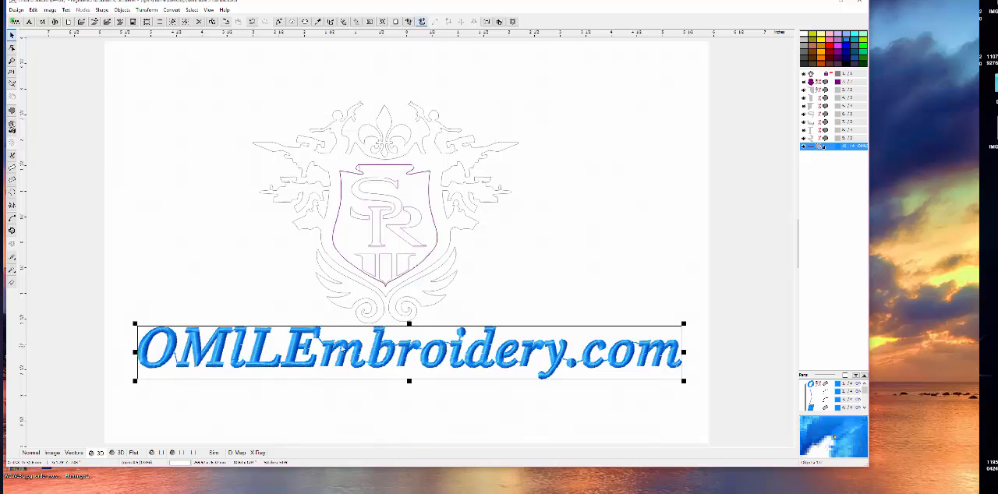
click(412, 257)
click(326, 317)
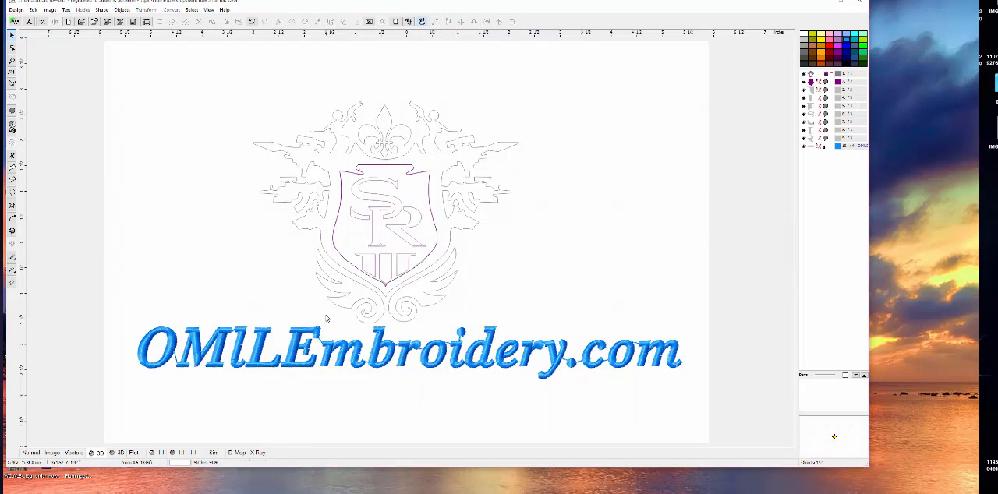
drag(280, 76, 468, 196)
- Clear the selection and close the vector design without saving the changes
click(575, 223)
click(860, 4)
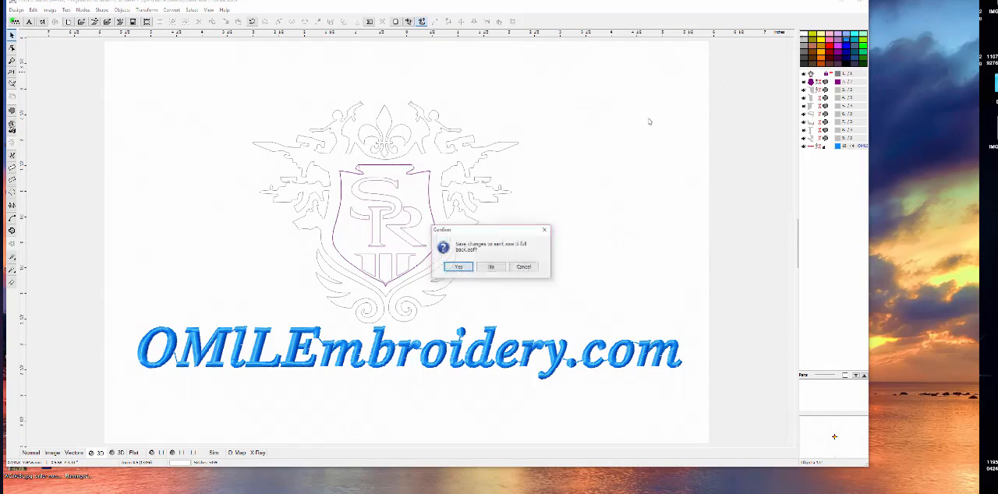
click(492, 267)
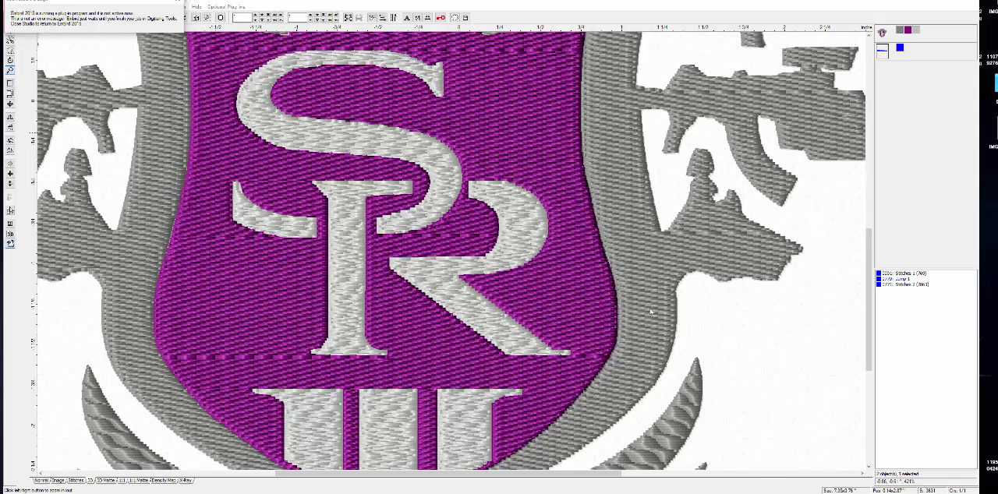
- Bring the whole stitch-file crest and its "OML Embroidery .com" lettering into view in the stitch editor
right_click(250, 183)
right_click(284, 201)
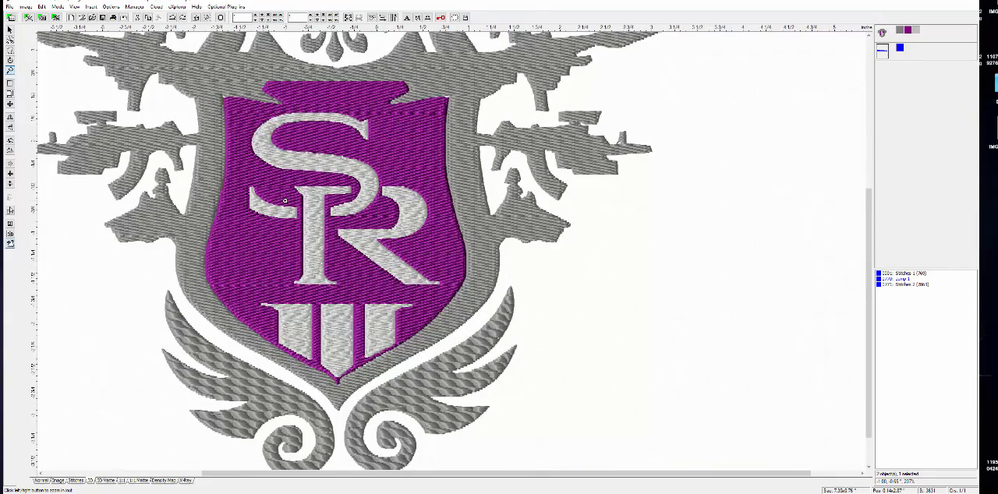
right_click(288, 202)
right_click(358, 198)
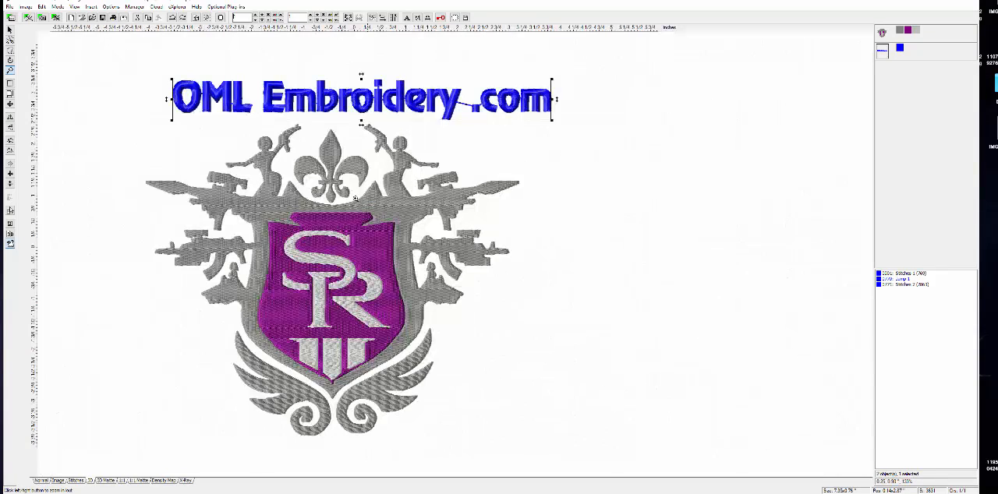
- Move the "OML Embroidery .com" lettering about half an inch to the left to centre it above the crest, and clear the selection
click(579, 199)
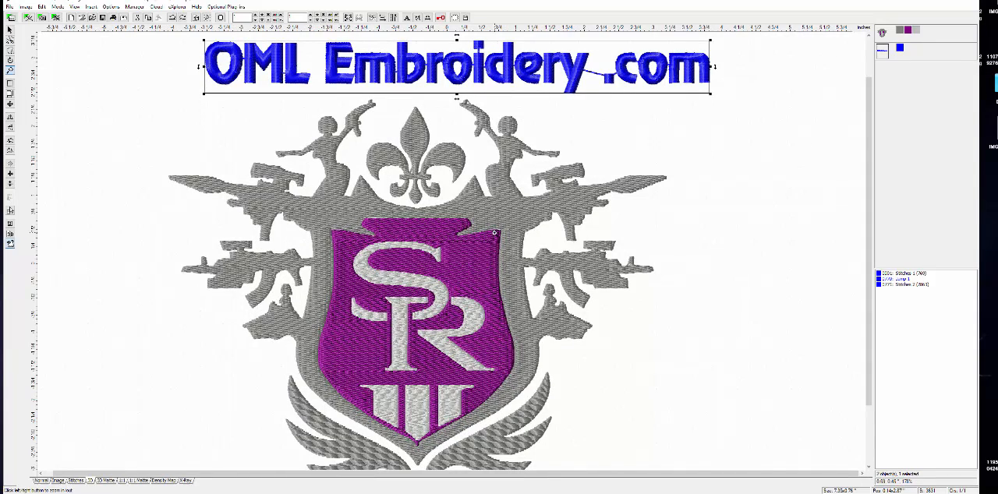
right_click(493, 232)
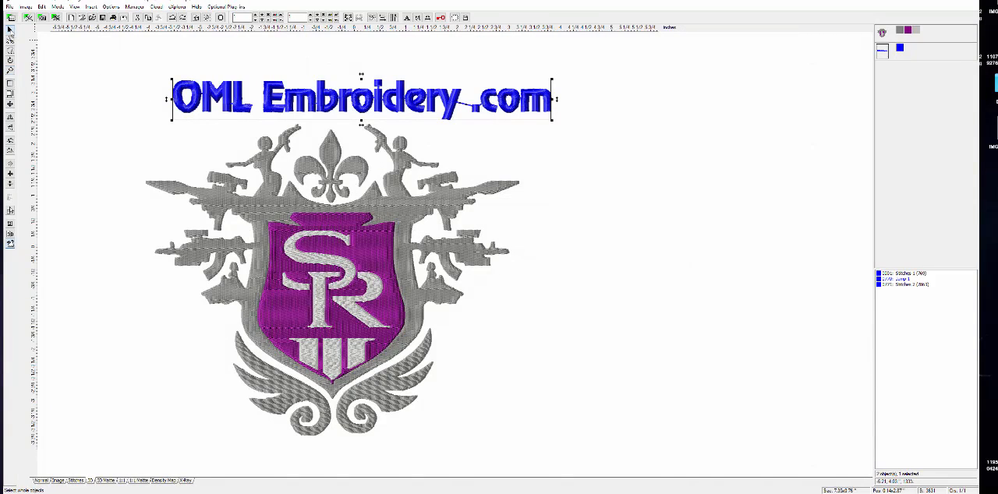
click(524, 232)
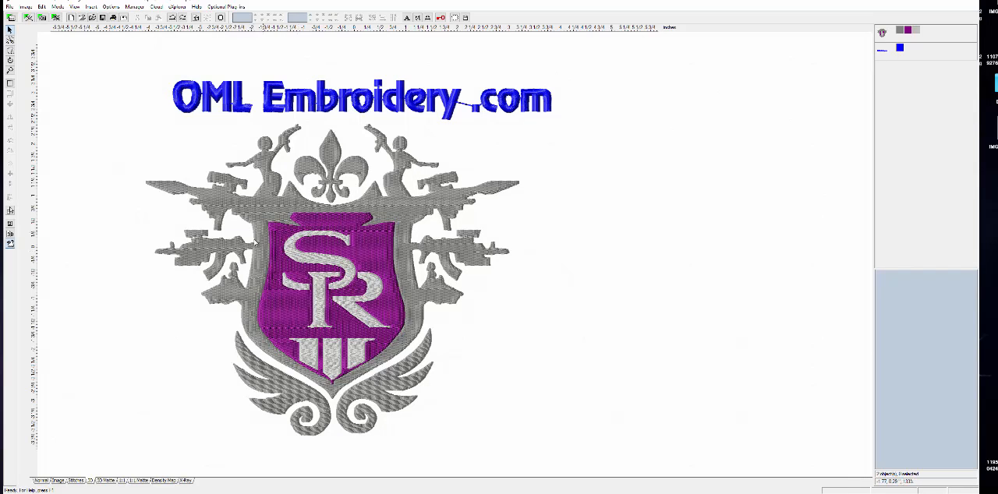
click(216, 245)
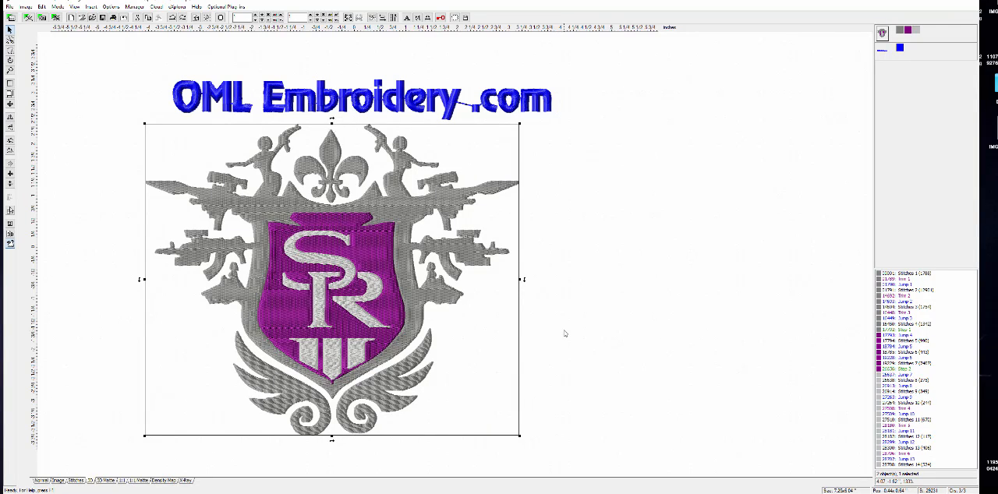
click(368, 95)
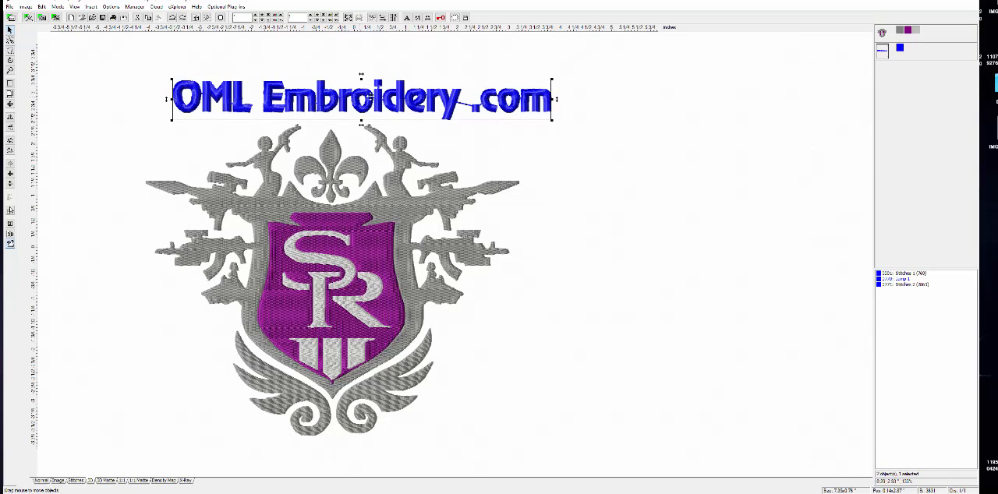
drag(368, 95, 343, 96)
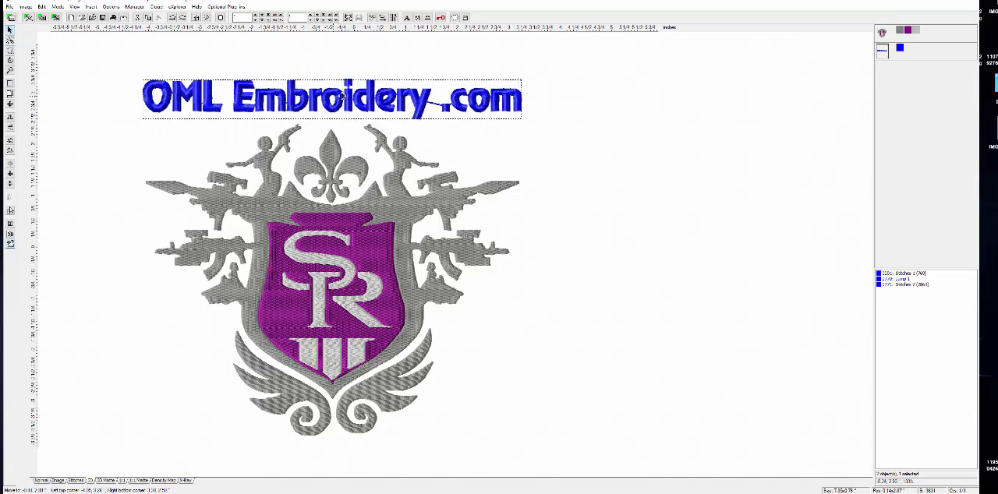
click(595, 200)
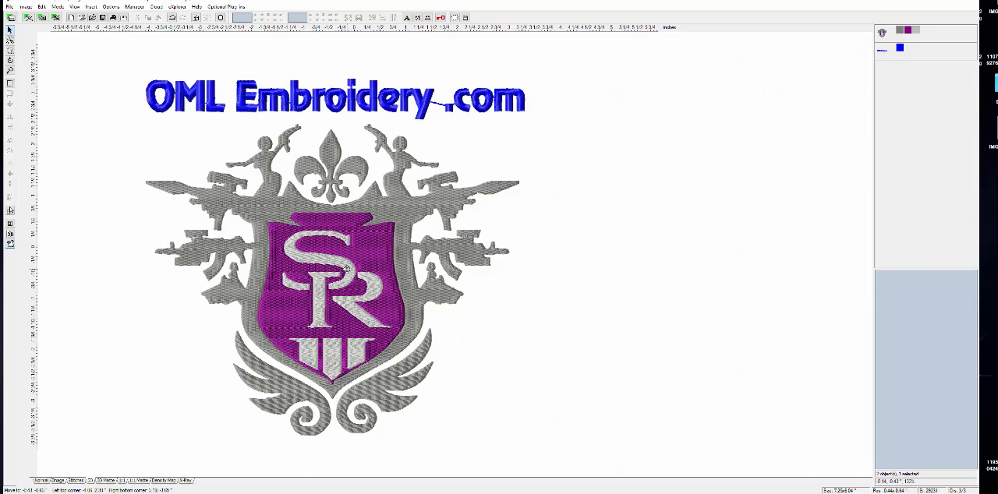
- Check the crest and the lettering as separate stitch objects by selecting each in turn, ending with the lettering selected
click(352, 269)
click(581, 324)
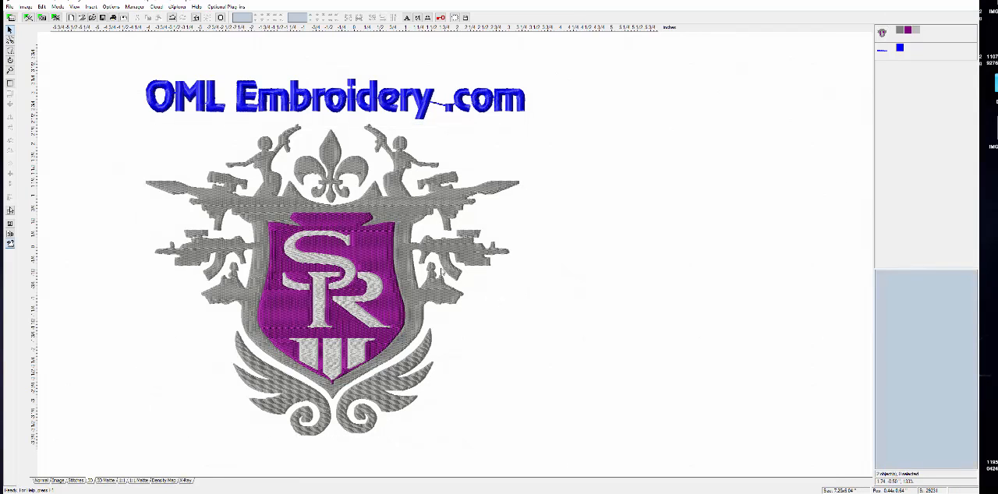
click(245, 95)
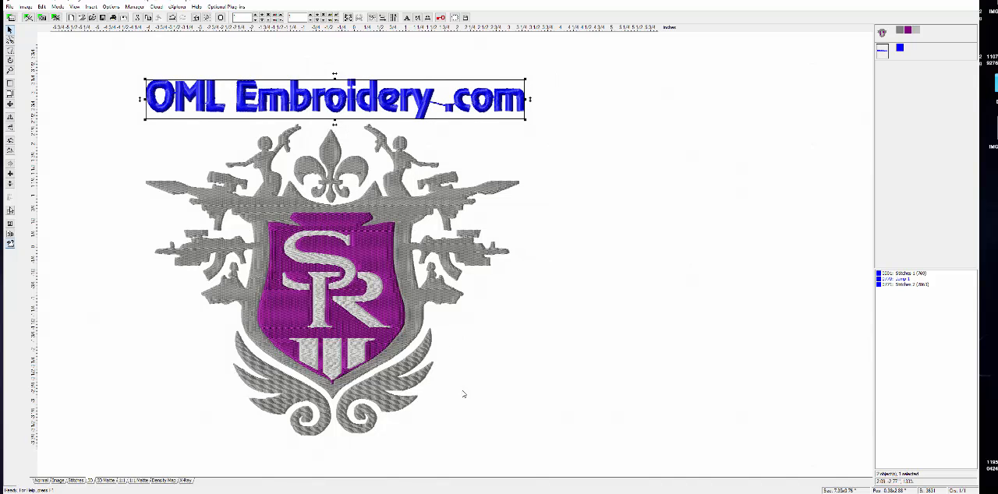